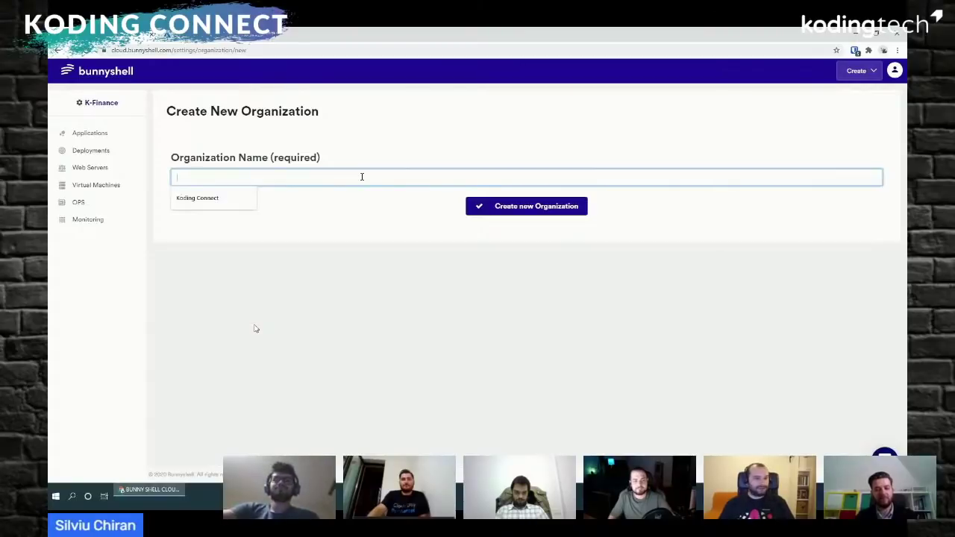
Create the organization Koding Connect and choose Azure as the cloud provider to connect
text(Koding )
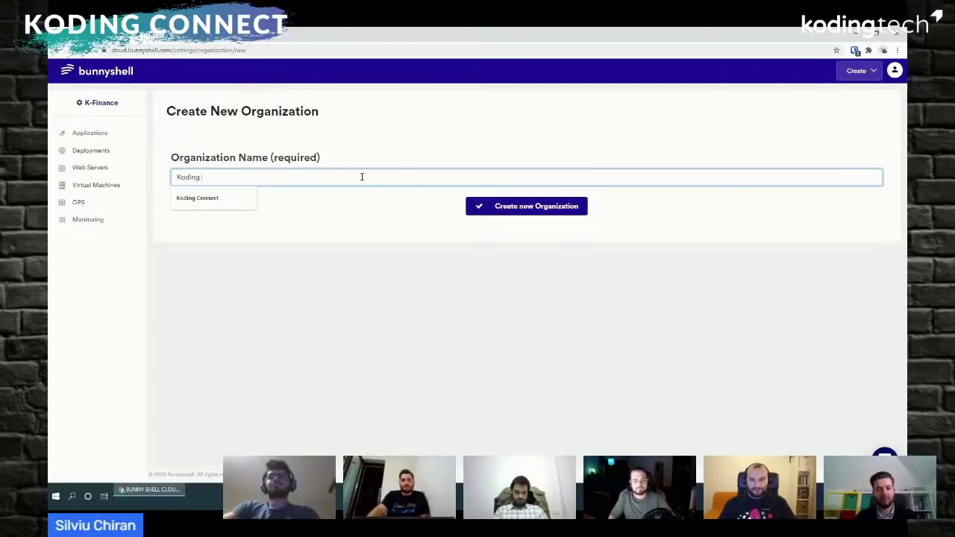
text(Connect)
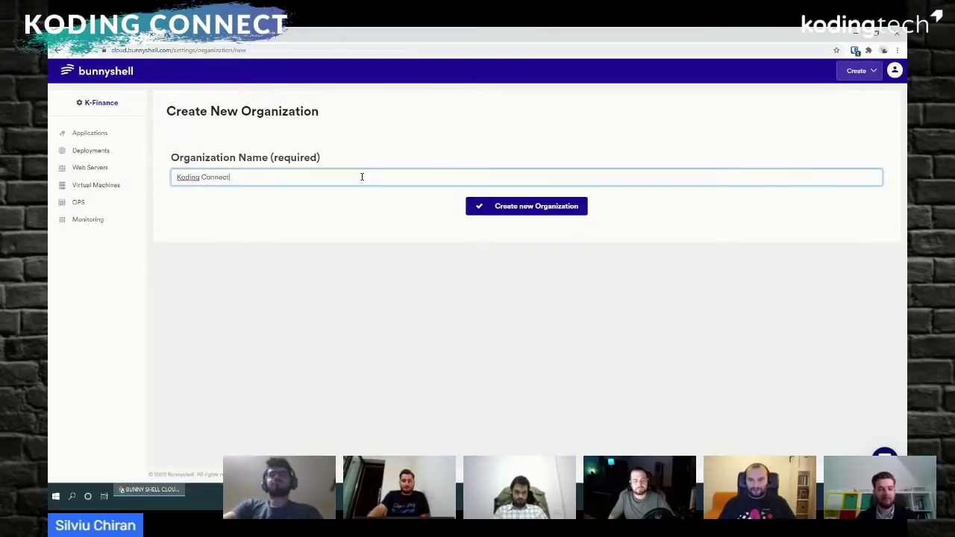
click(496, 207)
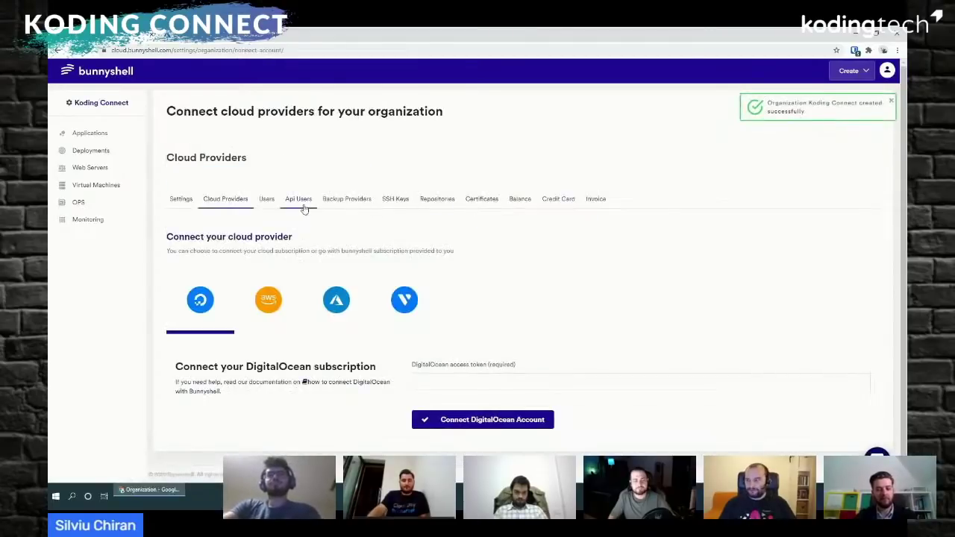
click(336, 299)
scroll(336, 300, down, 2)
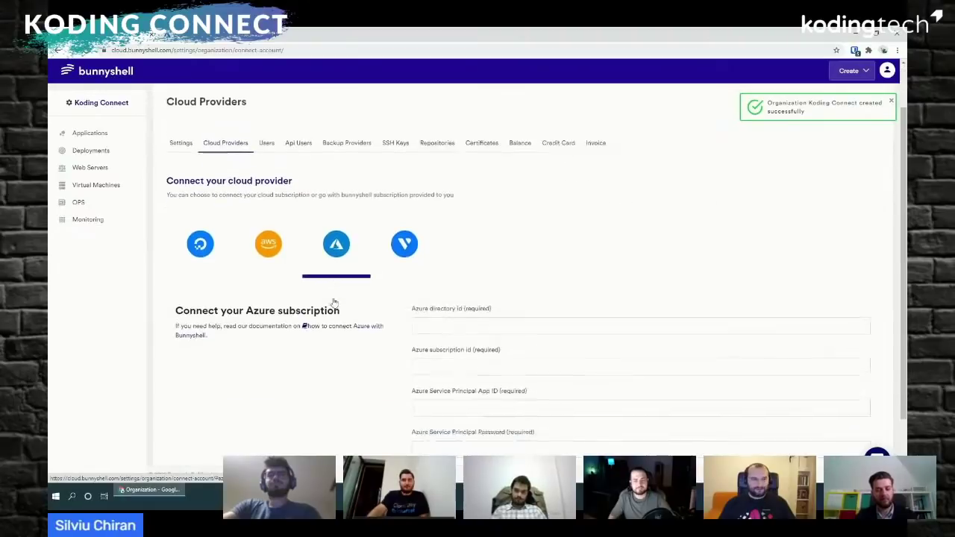
In the Azure portal, register a single-tenant application named kdgtch-koding-connect in the KodingTech Azure Active Directory
click(210, 42)
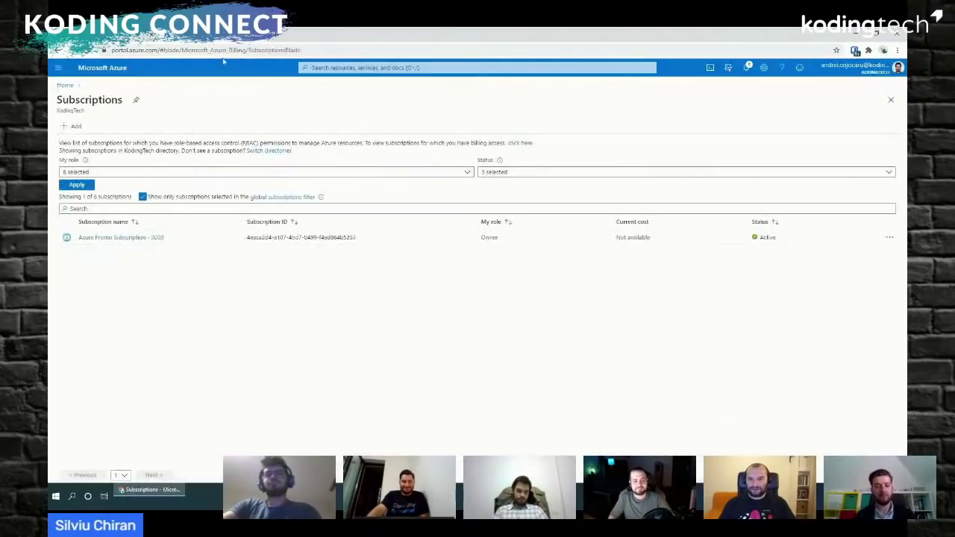
click(319, 66)
click(360, 192)
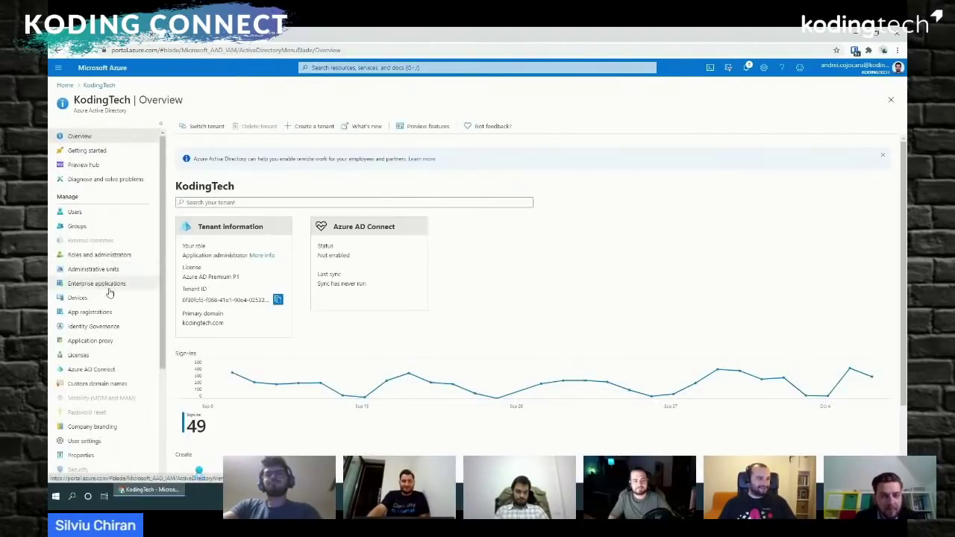
click(106, 311)
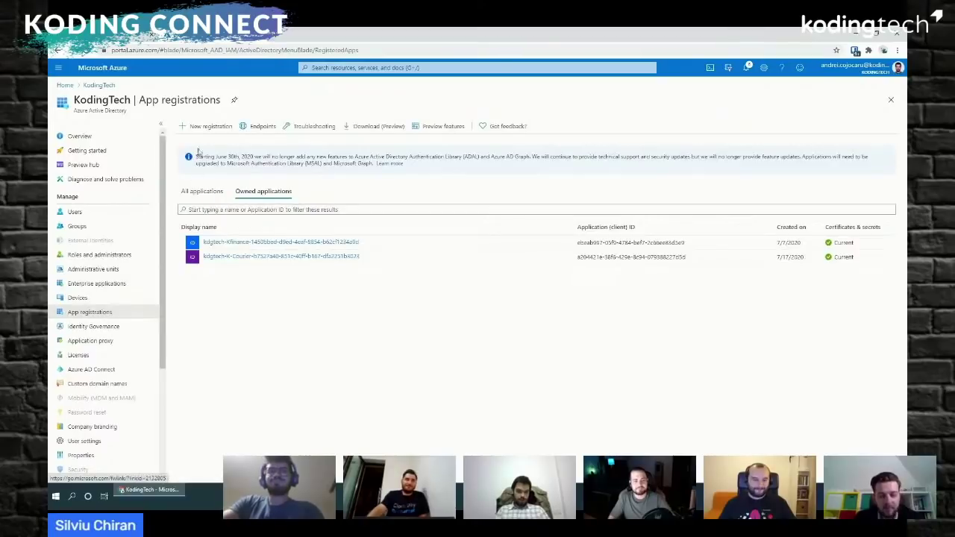
click(202, 126)
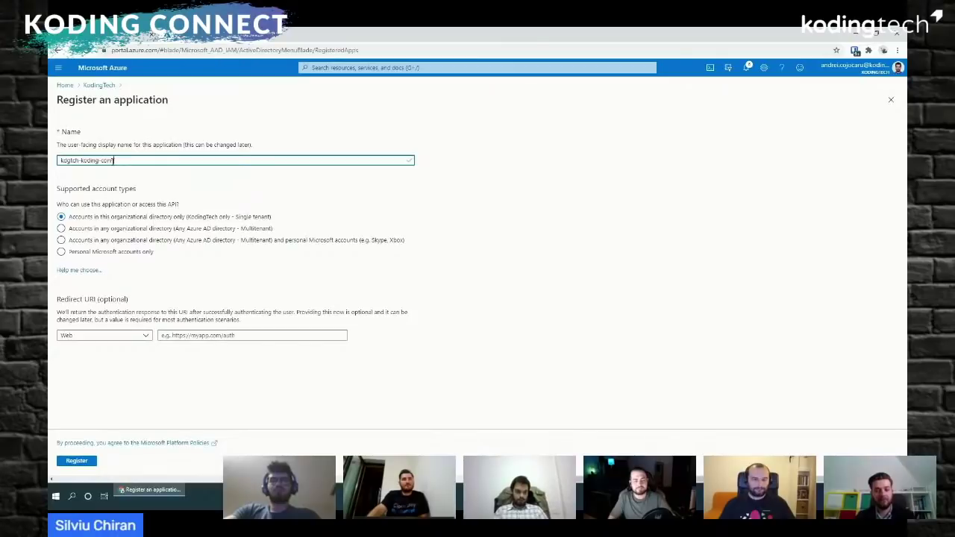
text(ect)
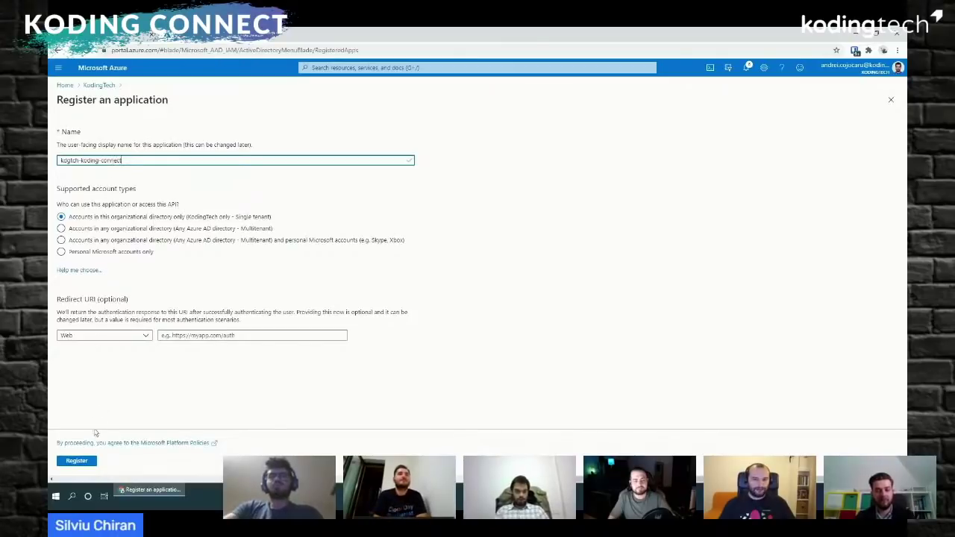
click(77, 461)
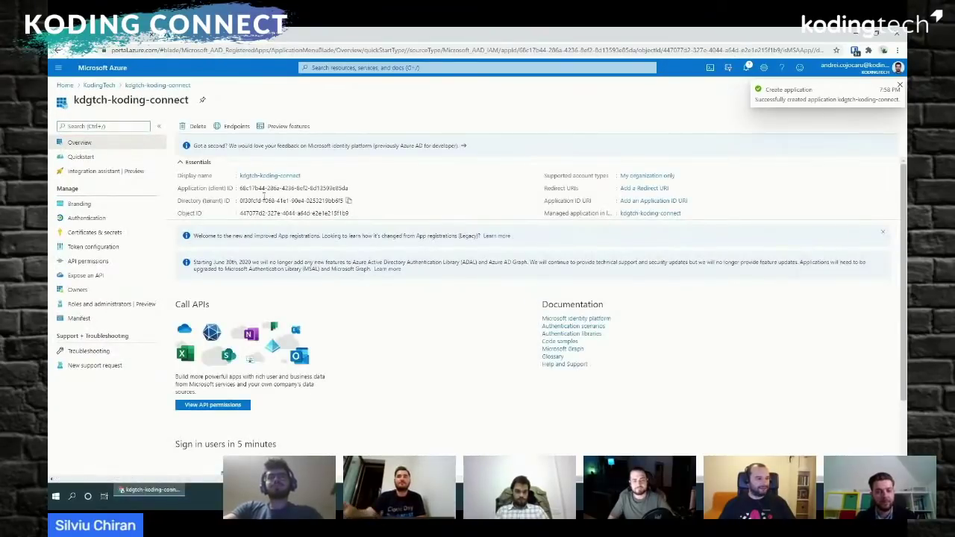
Copy the application's directory (tenant) ID into the Azure directory id field in Bunnyshell
click(349, 201)
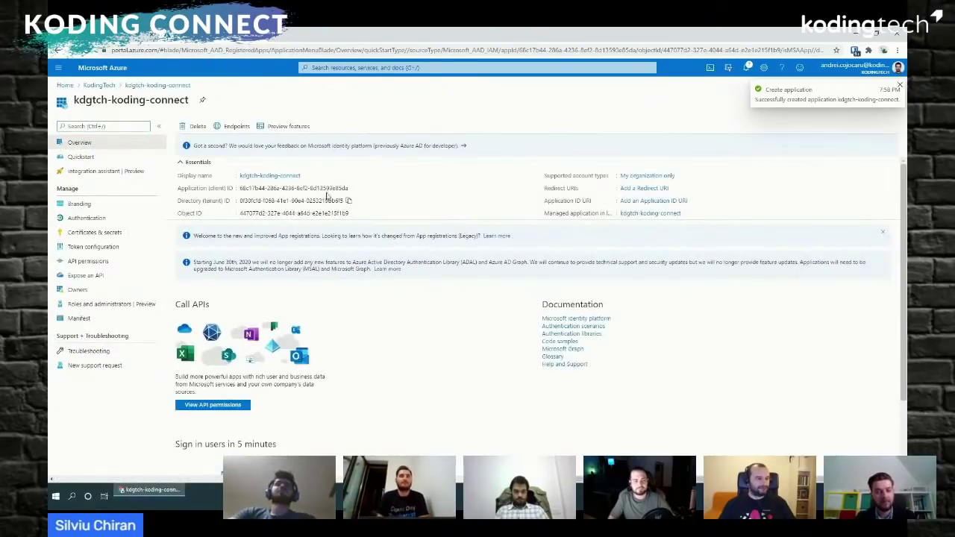
key(alt+Tab)
click(462, 249)
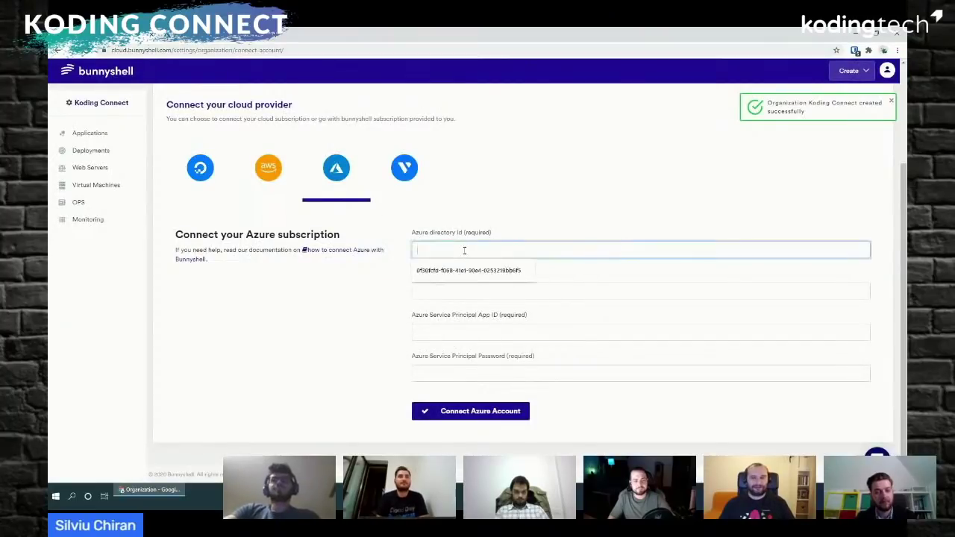
key(ctrl+v)
Copy the application (client) ID from the Azure portal into Bunnyshell's Azure Service Principal App ID field
key(alt+Tab)
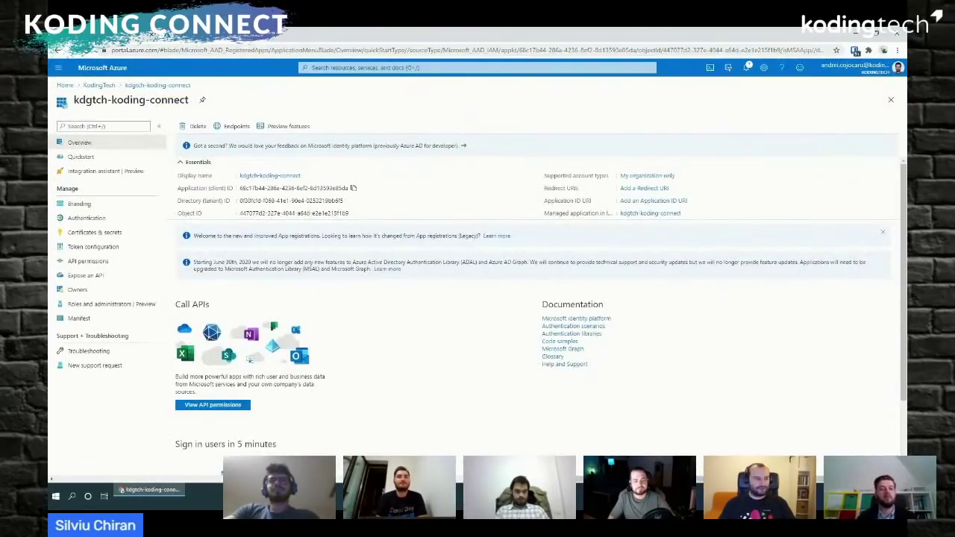
key(alt+Tab)
click(458, 334)
key(ctrl+v)
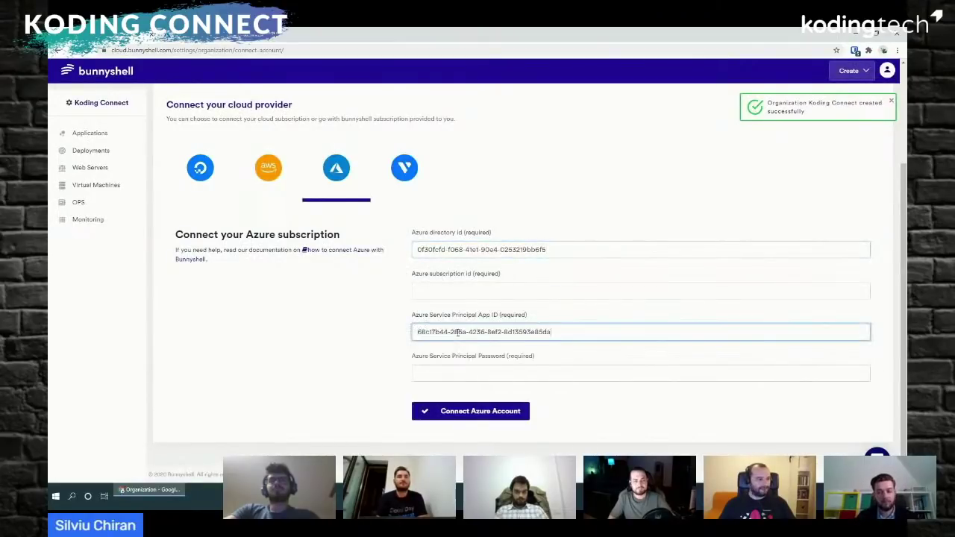
In the Azure portal, add a client secret described as bunnyshell_key that never expires to the kdgtch-koding-connect application
key(alt+Tab)
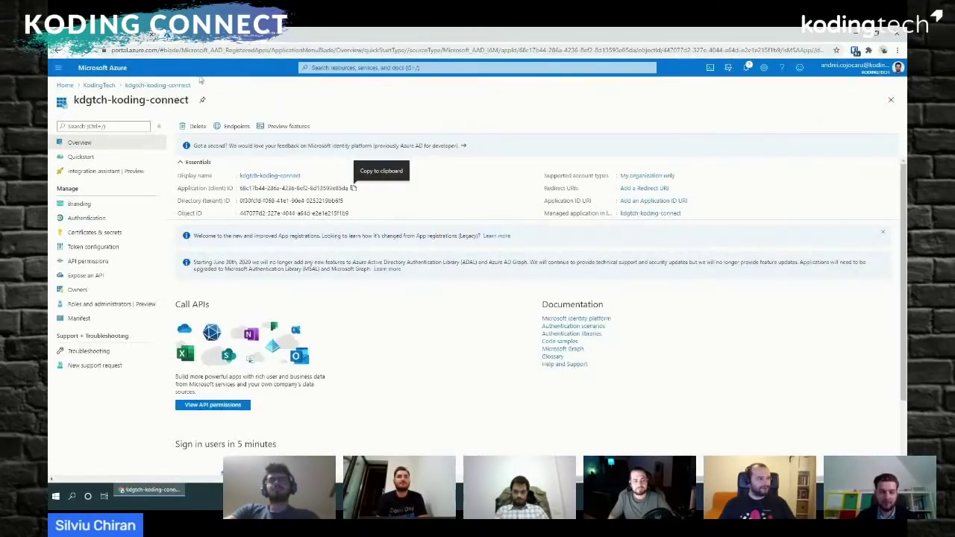
click(118, 235)
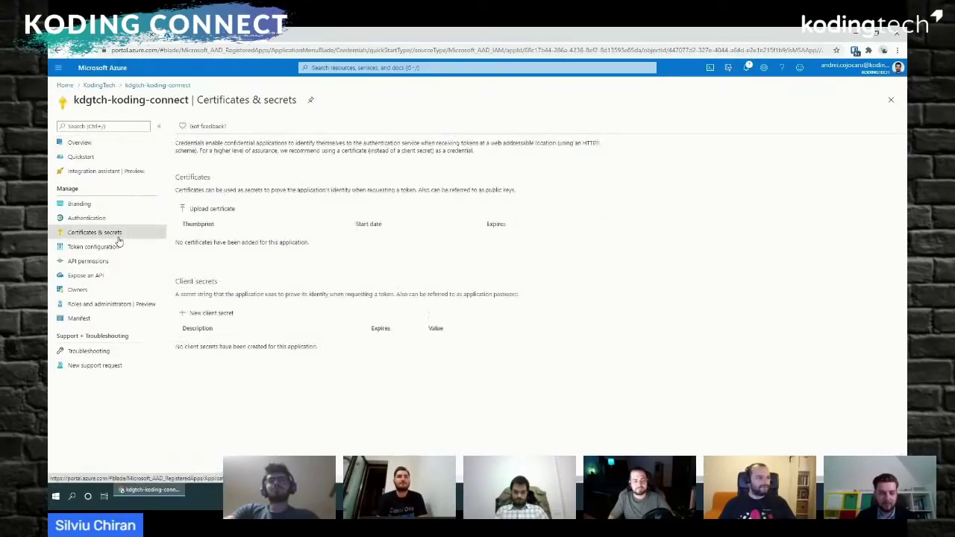
click(203, 313)
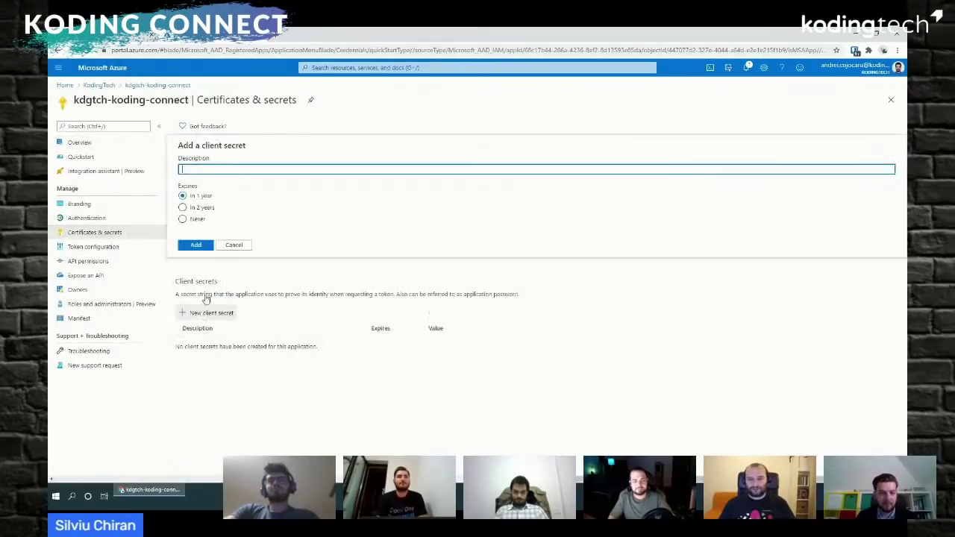
click(196, 221)
click(197, 169)
text(s)
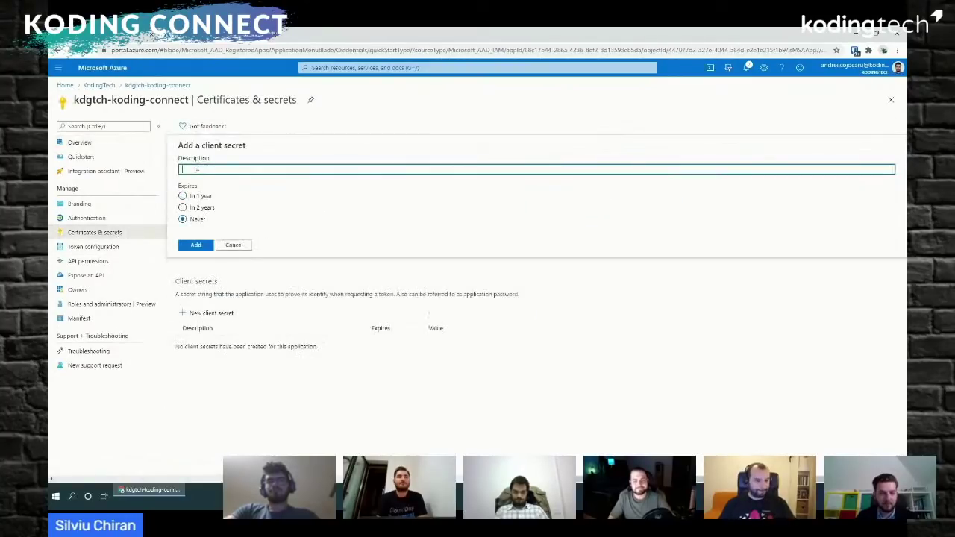
text(umm)
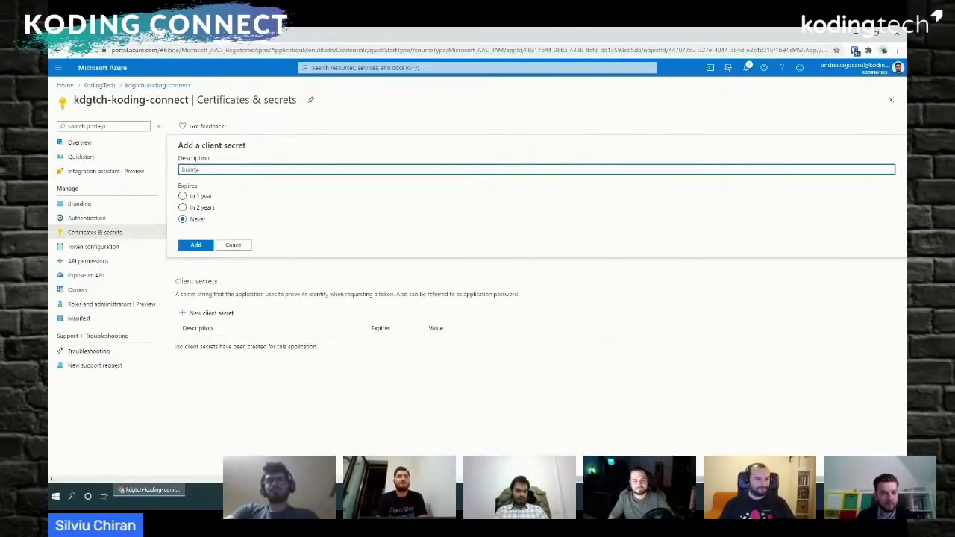
text(yshell_key)
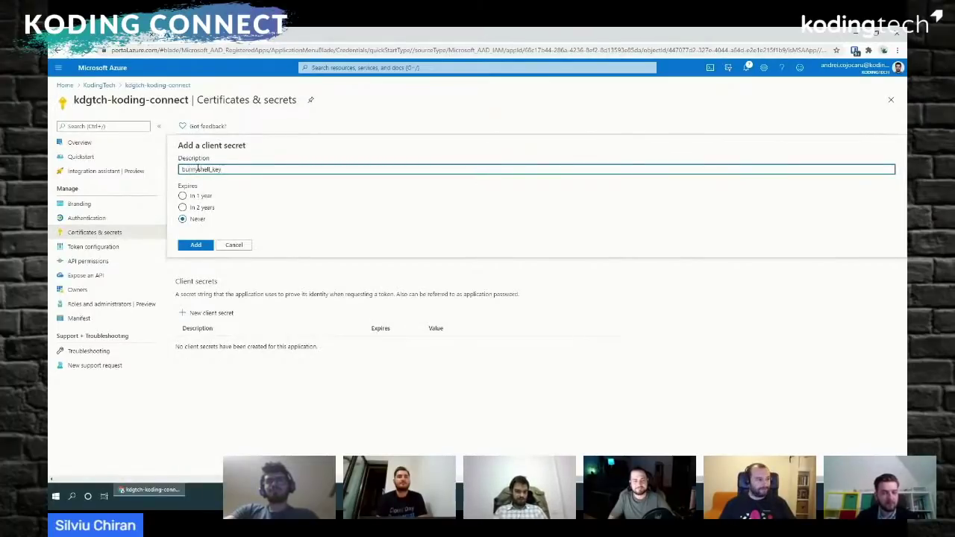
click(196, 246)
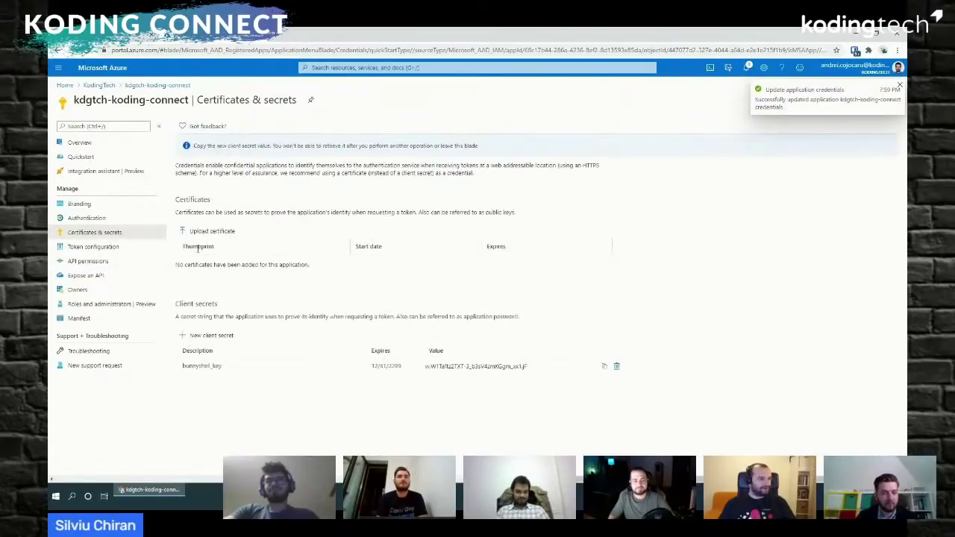
Copy the bunnyshell_key client secret value into the Azure Service Principal Password field in Bunnyshell
click(605, 367)
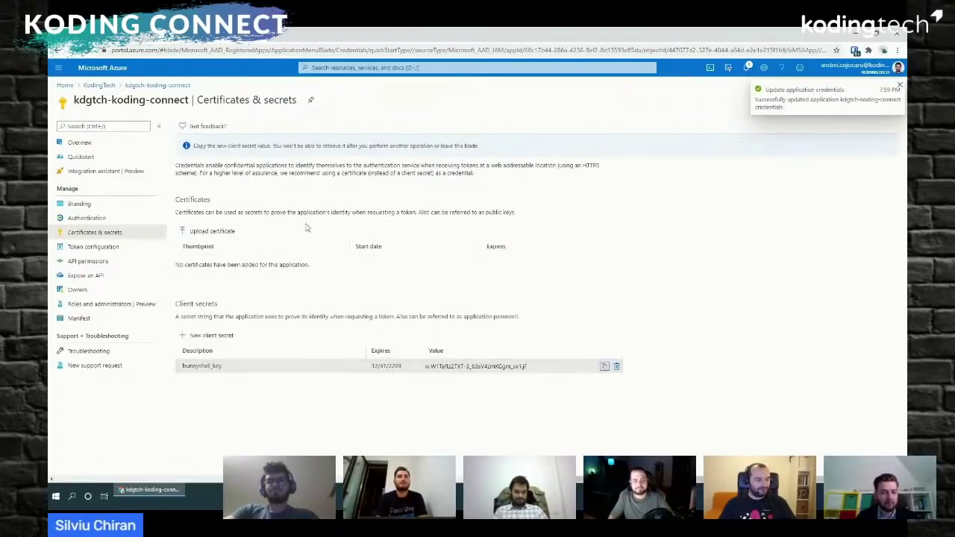
key(alt+Tab)
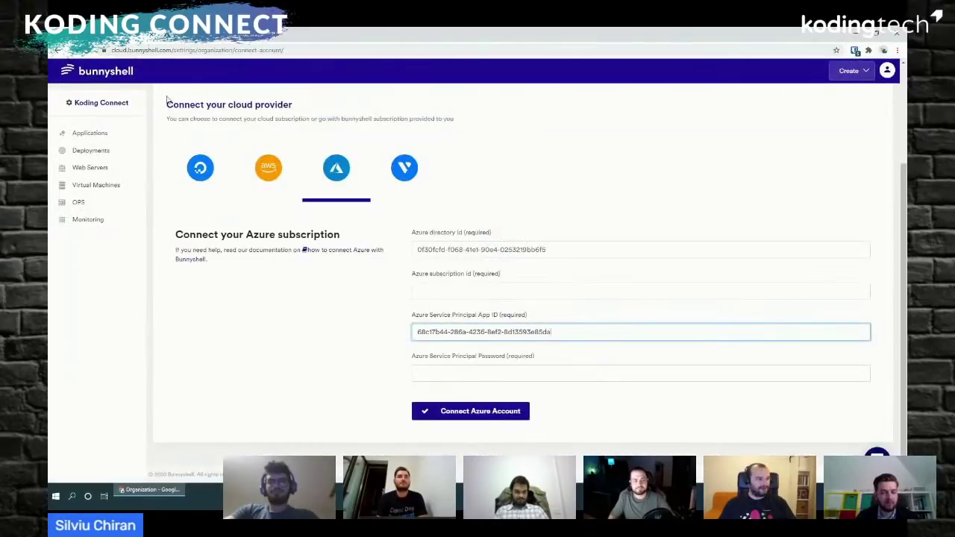
click(464, 372)
key(ctrl+v)
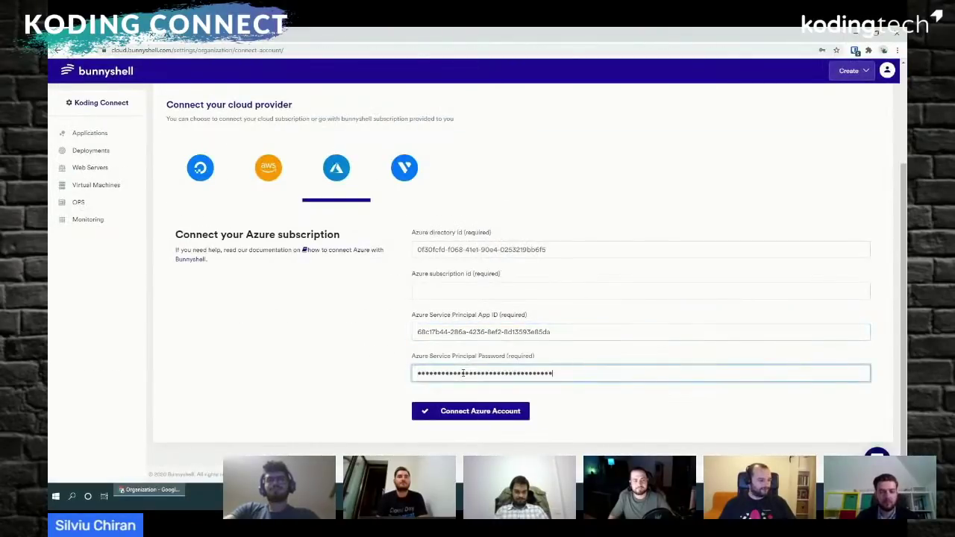
Copy the ID of Azure Promo Subscription - 2020 from the Azure portal into Bunnyshell's Azure subscription id field
key(alt+Tab)
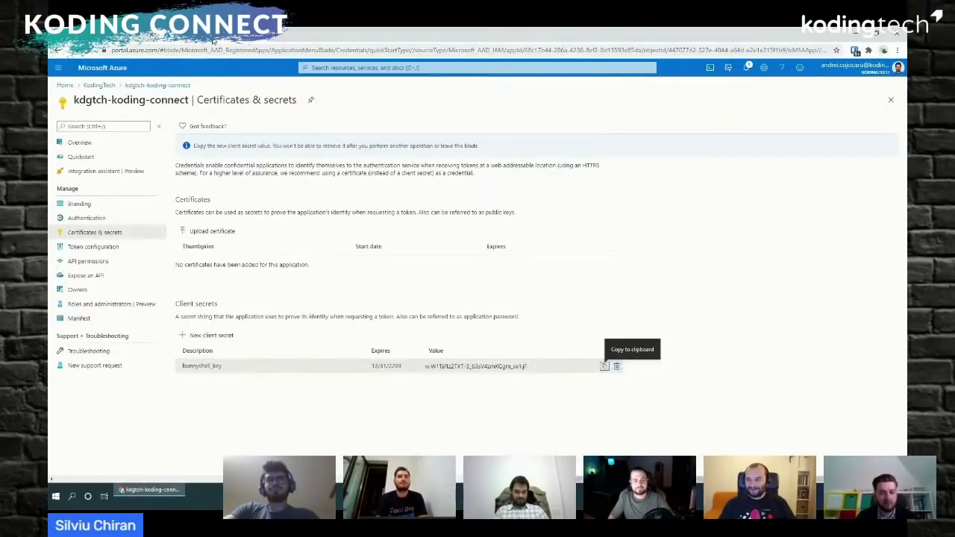
click(71, 87)
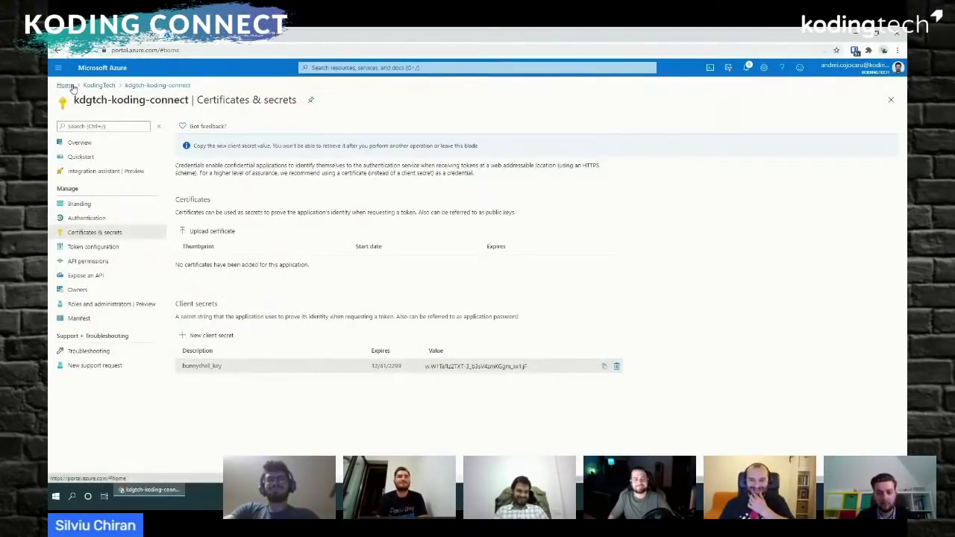
click(371, 134)
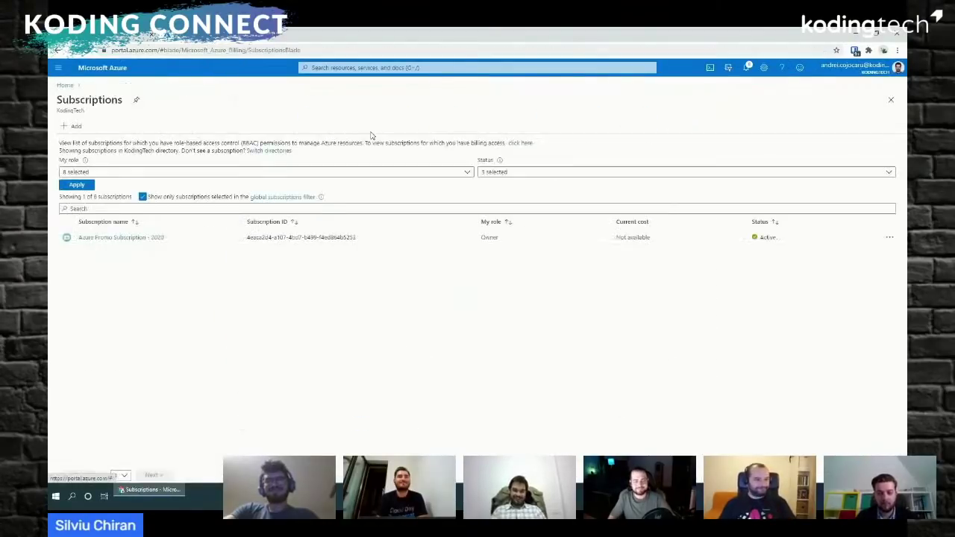
triple_click(306, 238)
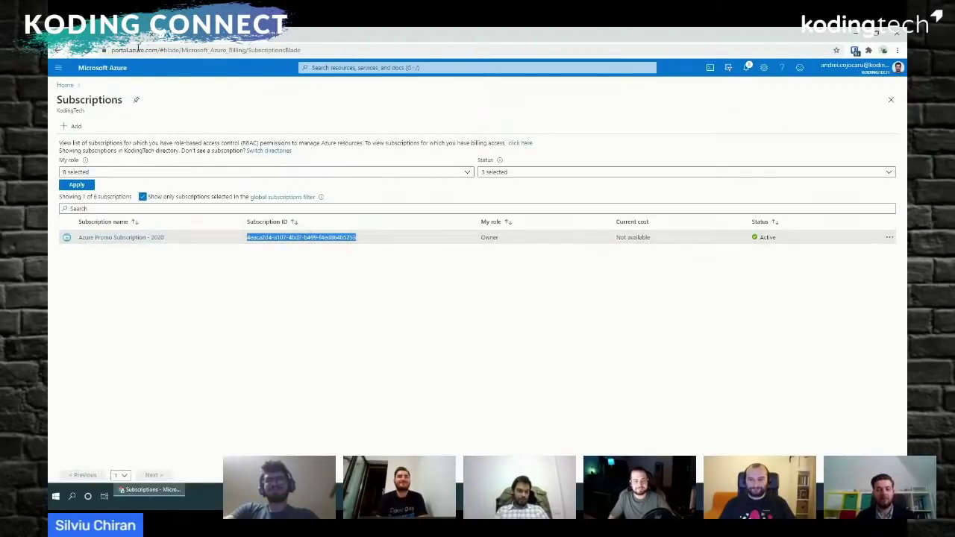
key(alt+Tab)
click(437, 288)
key(ctrl+v)
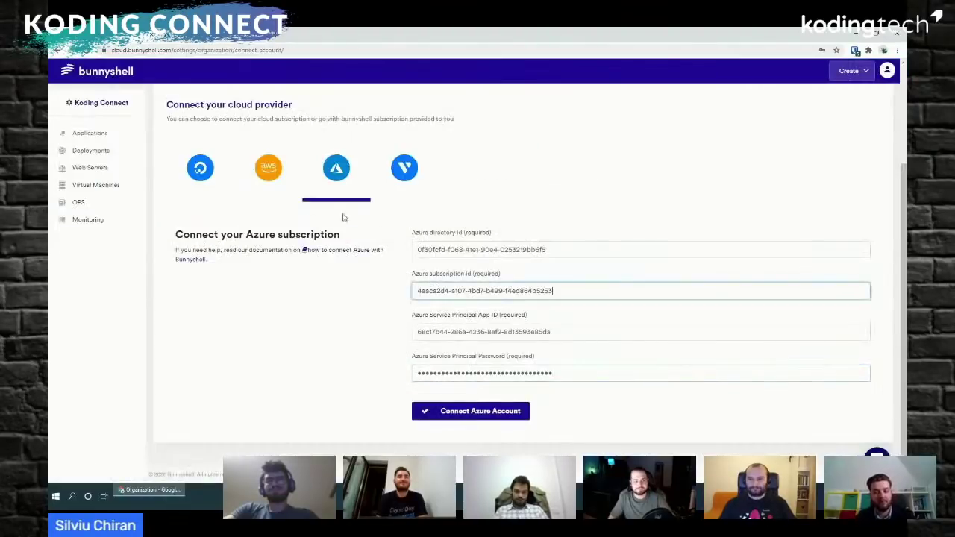
In the Azure portal, assign the Contributor role on Azure Promo Subscription - 2020 to the kdgtch-koding-connect application
key(alt+Tab)
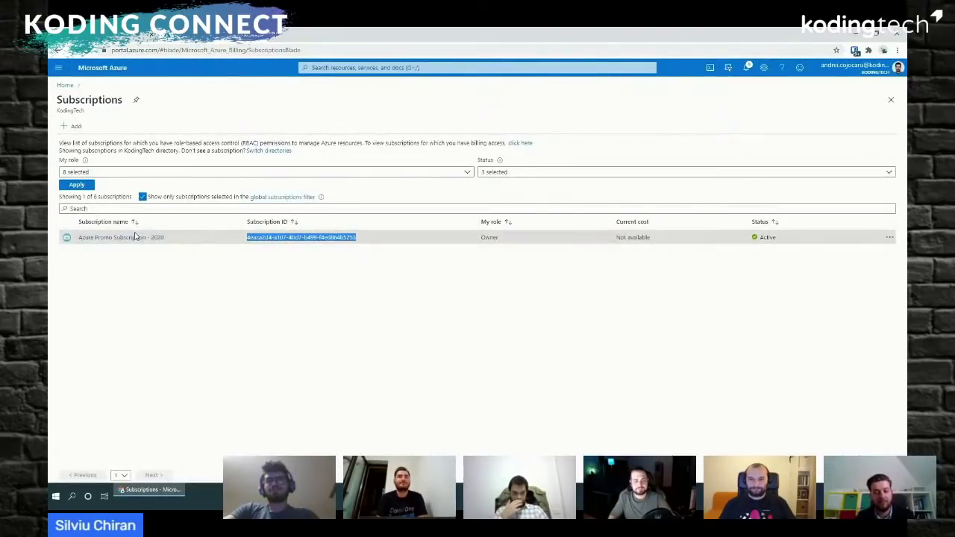
click(136, 238)
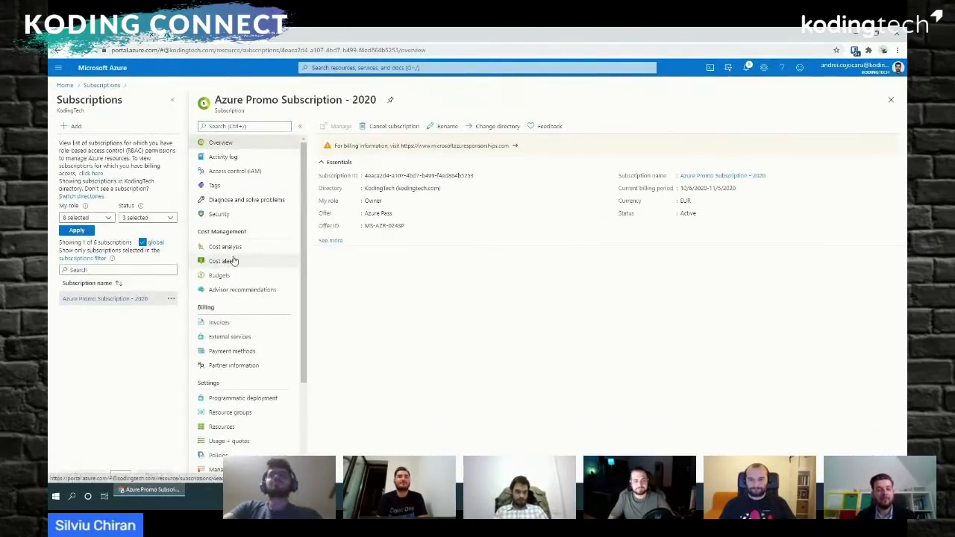
click(231, 173)
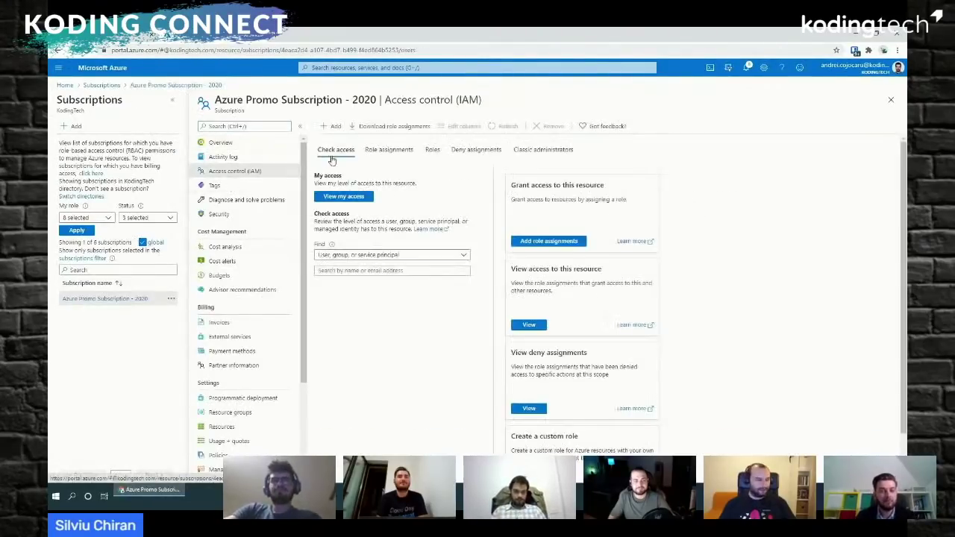
click(337, 126)
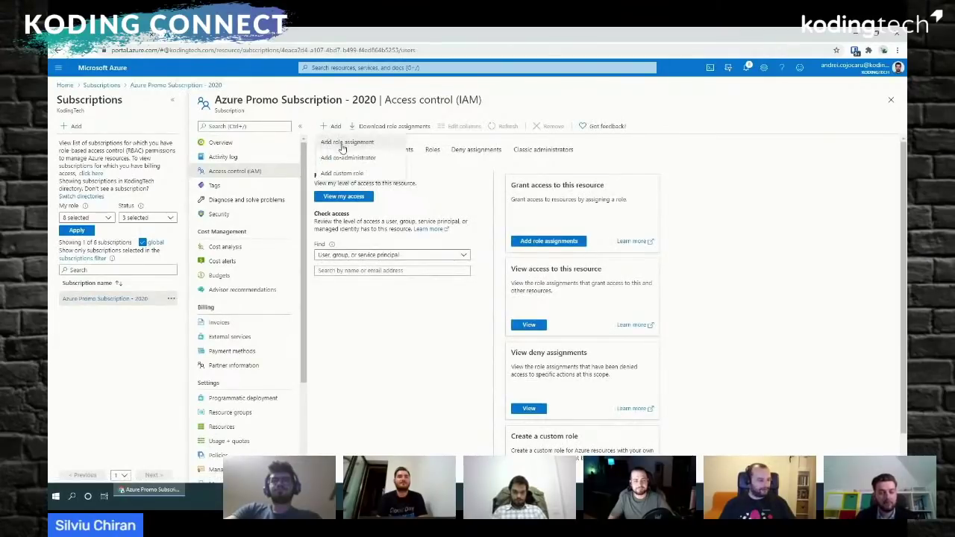
click(344, 144)
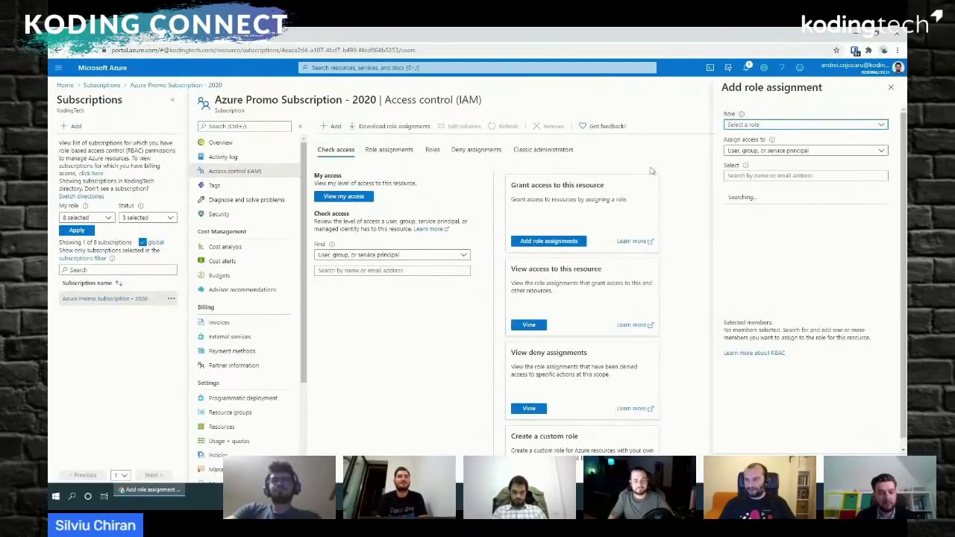
click(750, 124)
click(749, 169)
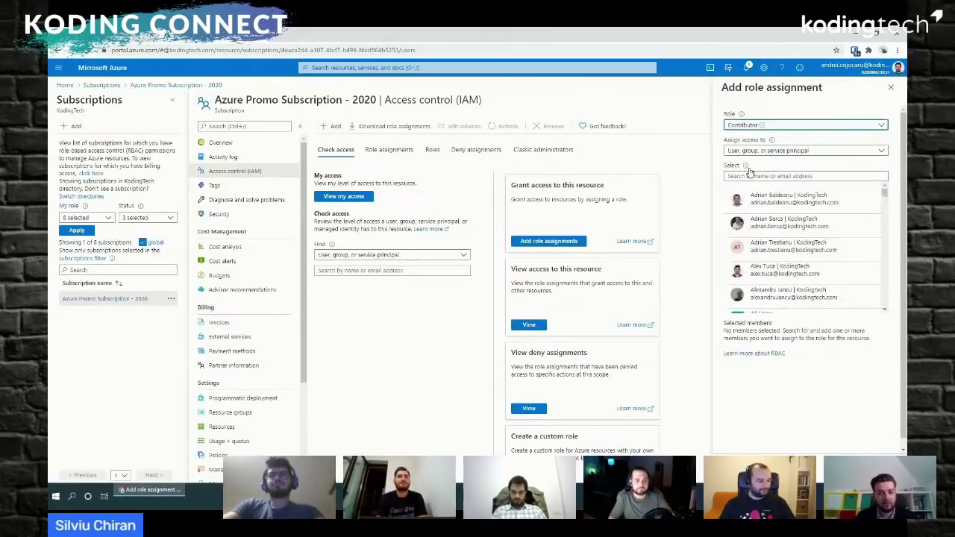
click(768, 176)
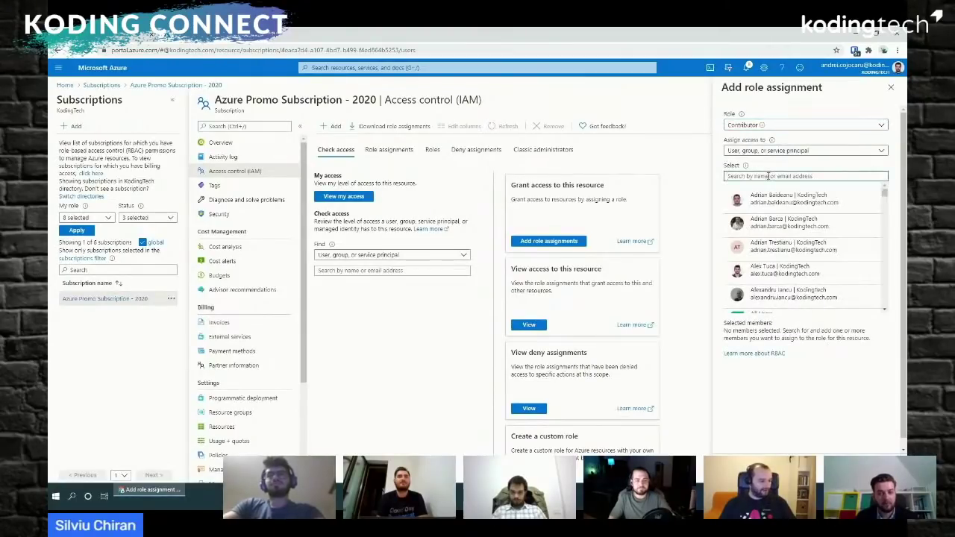
text(kdg)
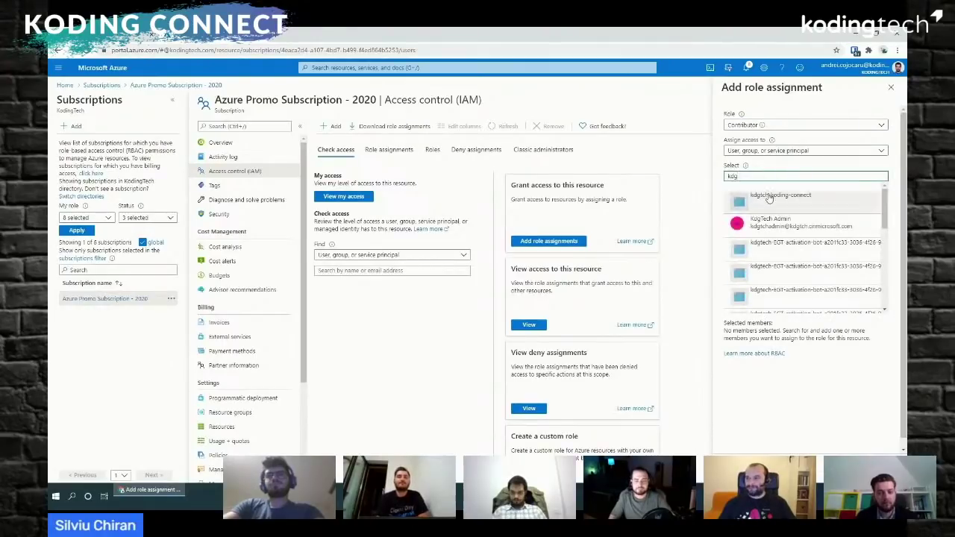
click(770, 198)
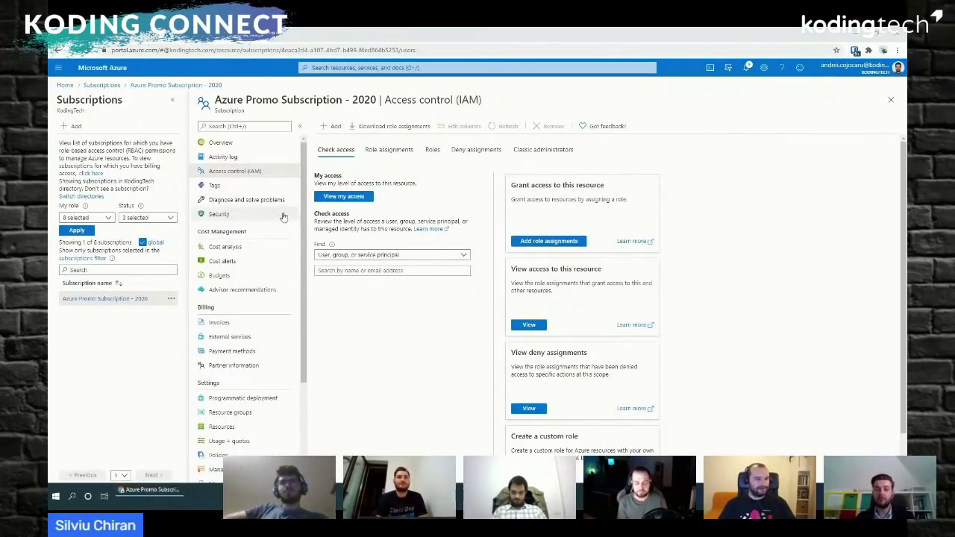
Switch to Bunnyshell, connect the Azure account with the entered credentials, dismiss the password-saving offer, and finish the account setup
key(alt+Tab)
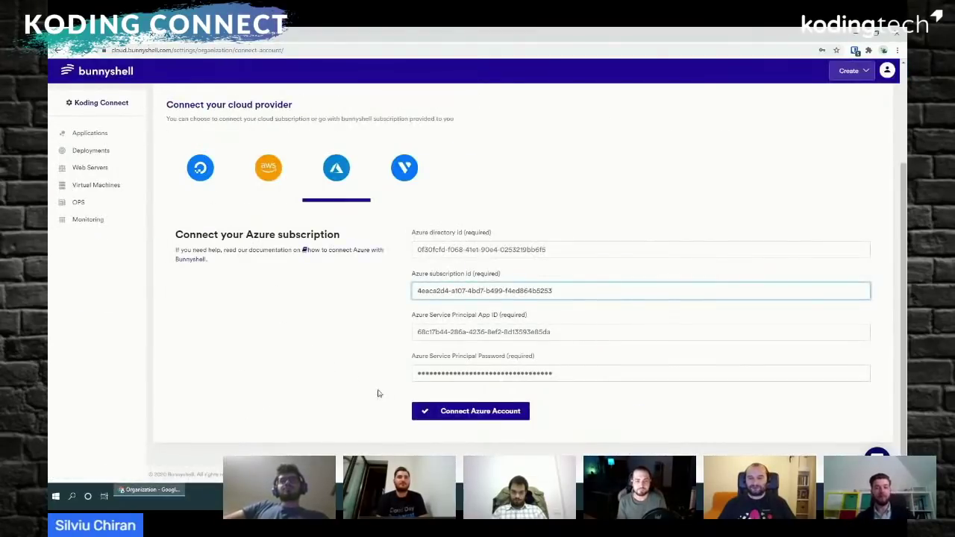
click(446, 412)
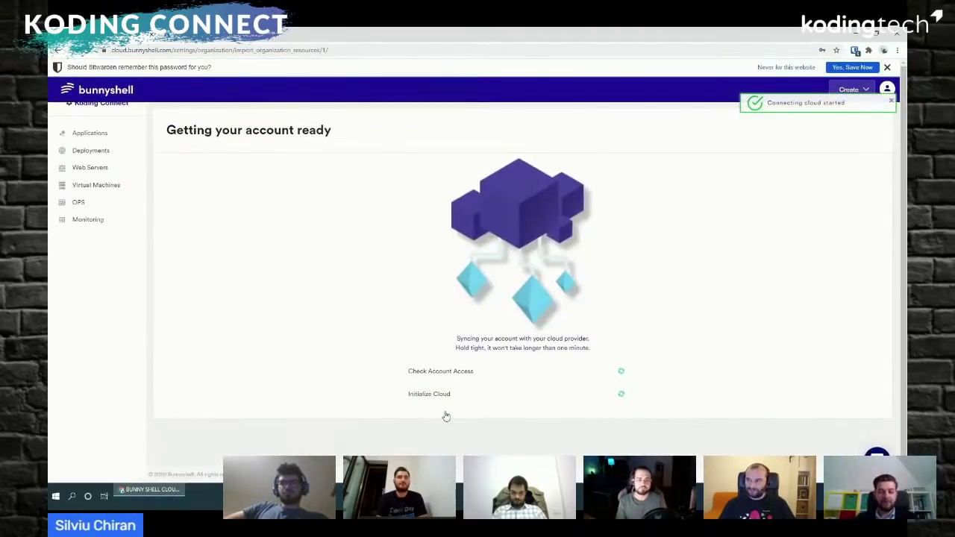
click(887, 68)
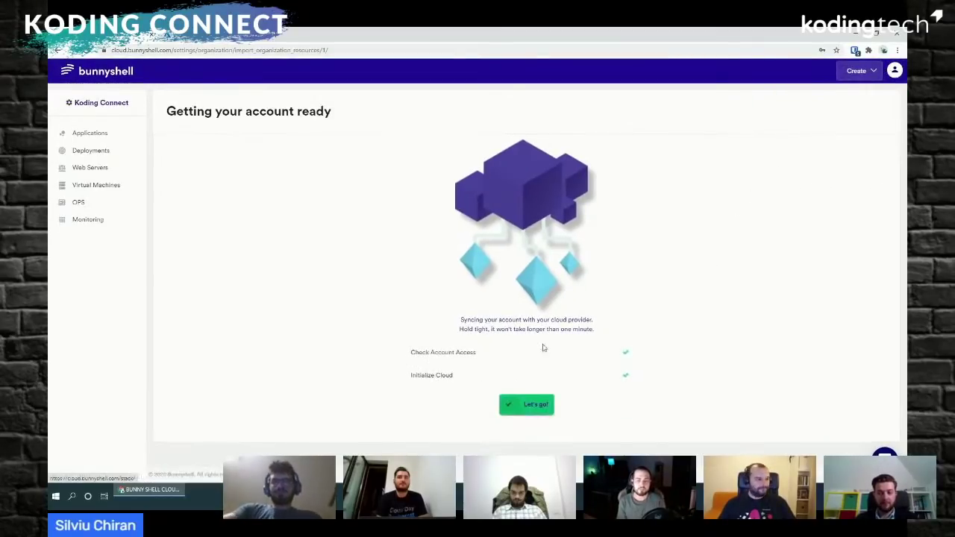
click(535, 407)
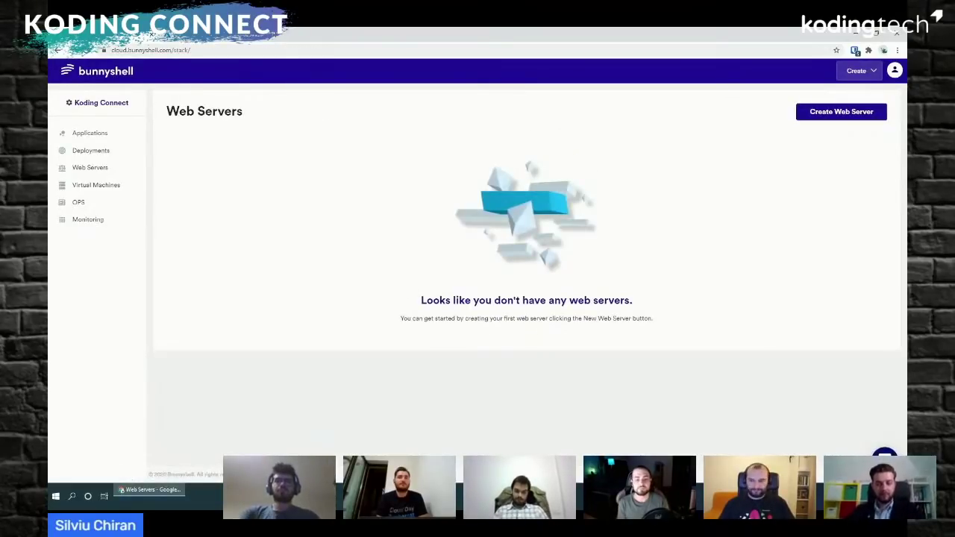
key(Escape)
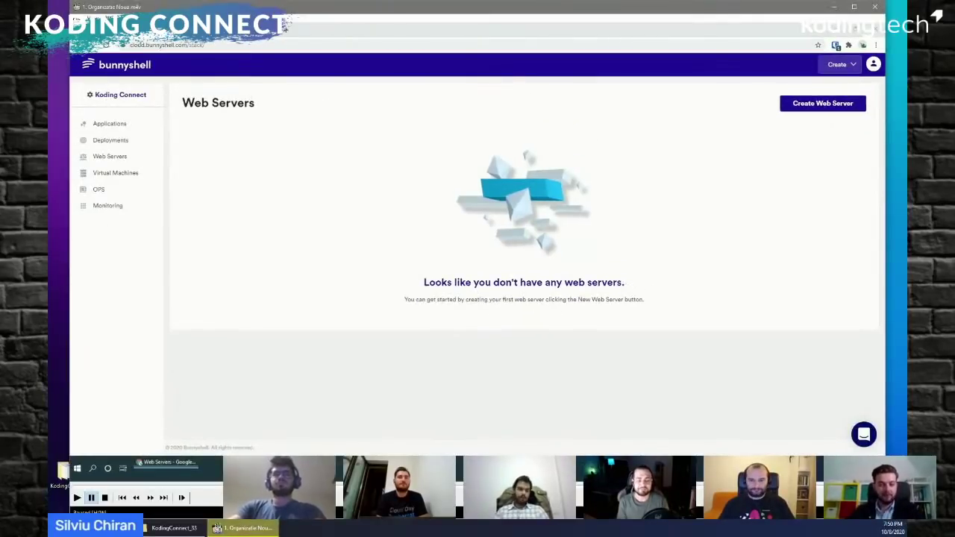
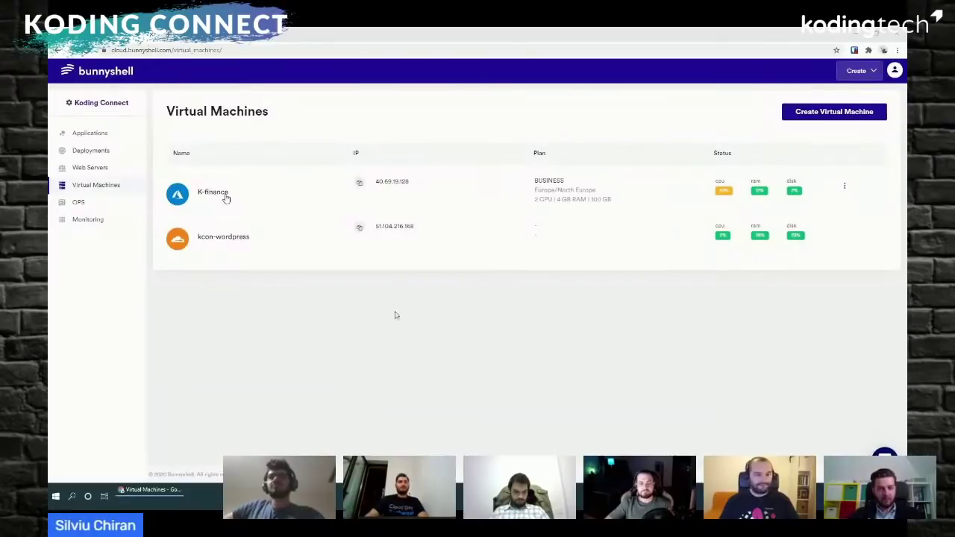
Create a custom PHP 7.4 application with Apache named k-finance on the K-finance virtual machine
click(216, 192)
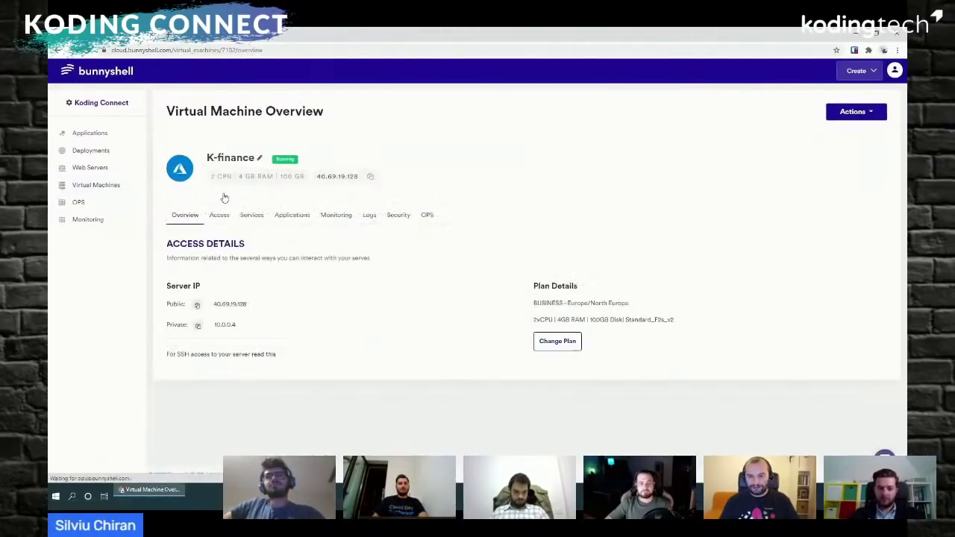
click(292, 219)
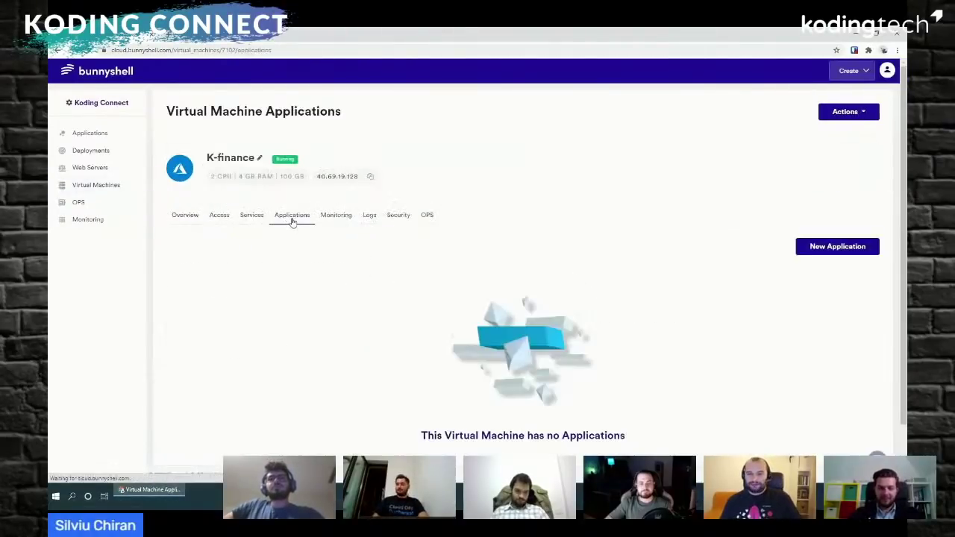
click(815, 249)
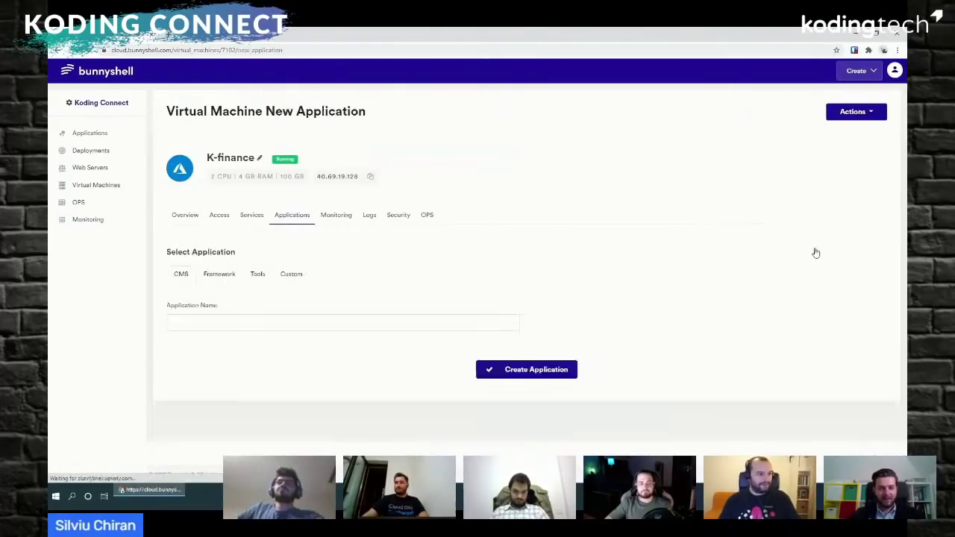
click(300, 280)
scroll(296, 279, down, 1)
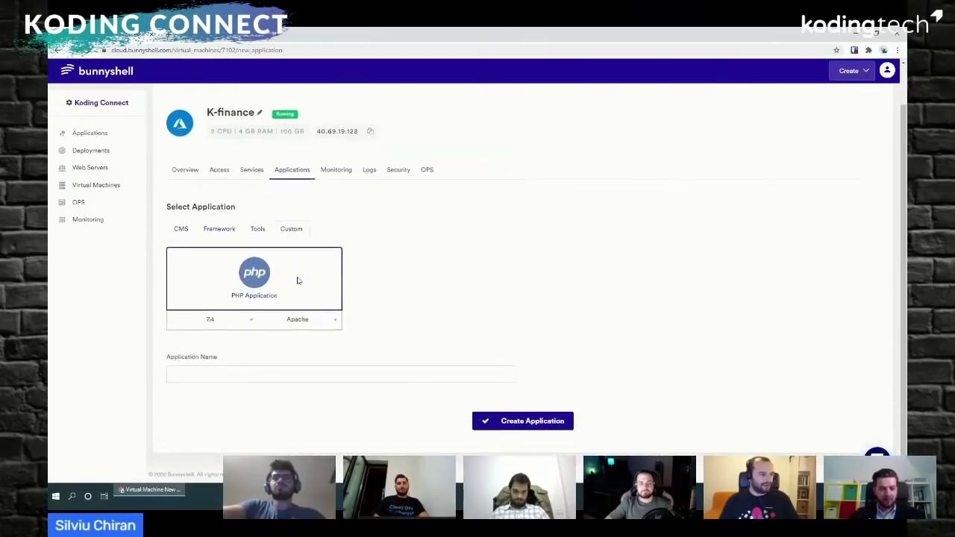
click(273, 370)
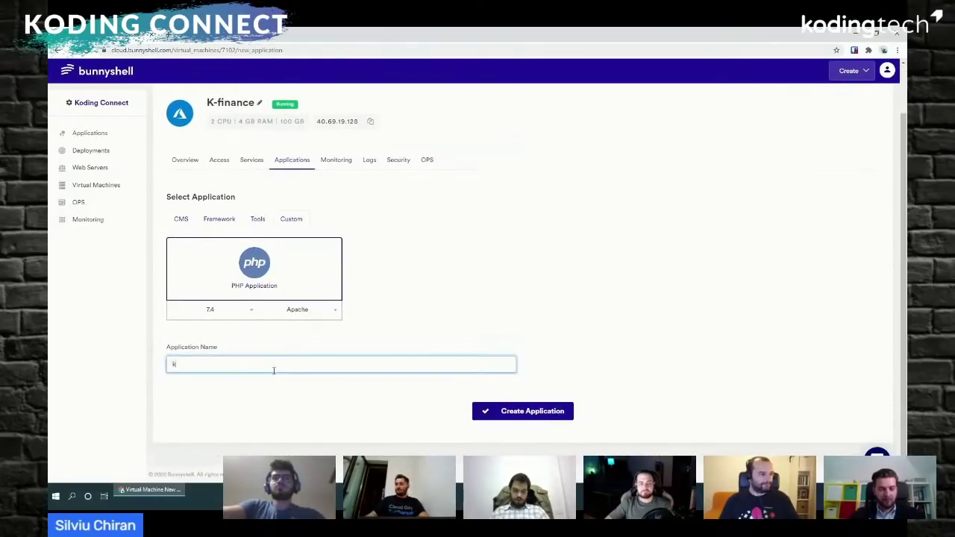
text(k-finance)
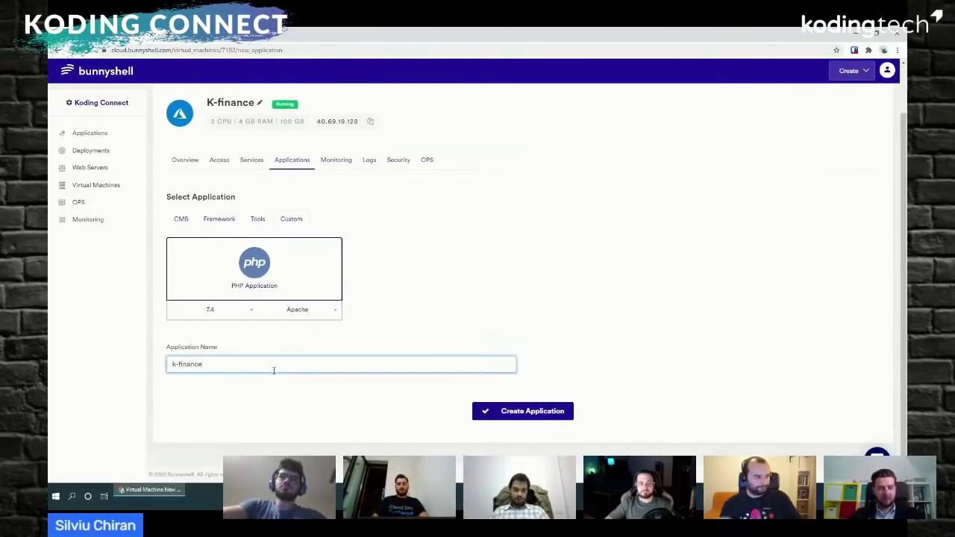
click(499, 418)
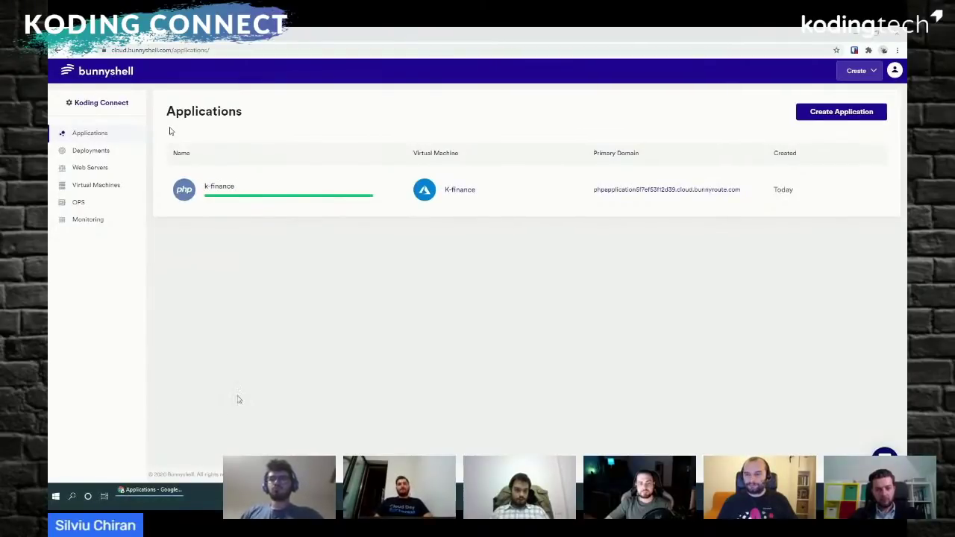
View the k-finance application's website from its URL and examine the site's SSL certificate
click(215, 187)
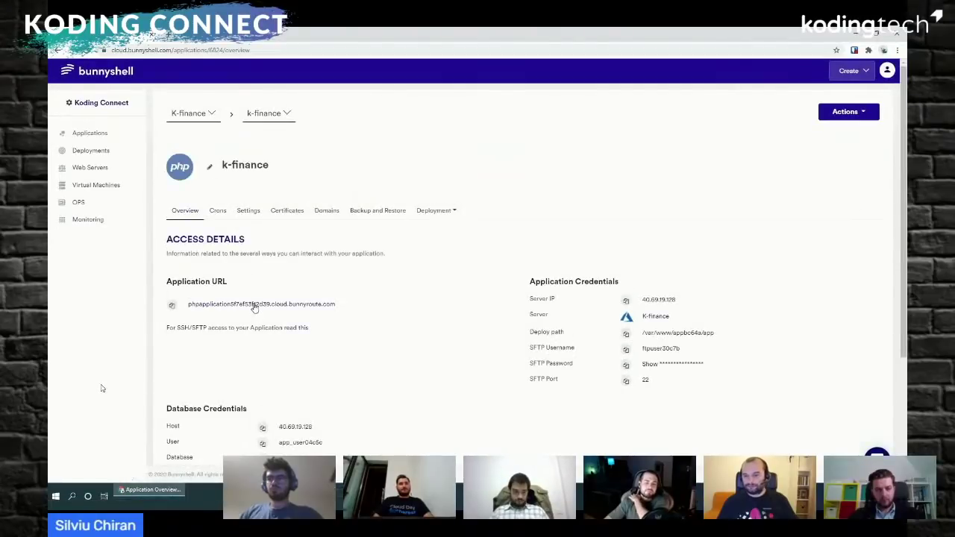
click(253, 304)
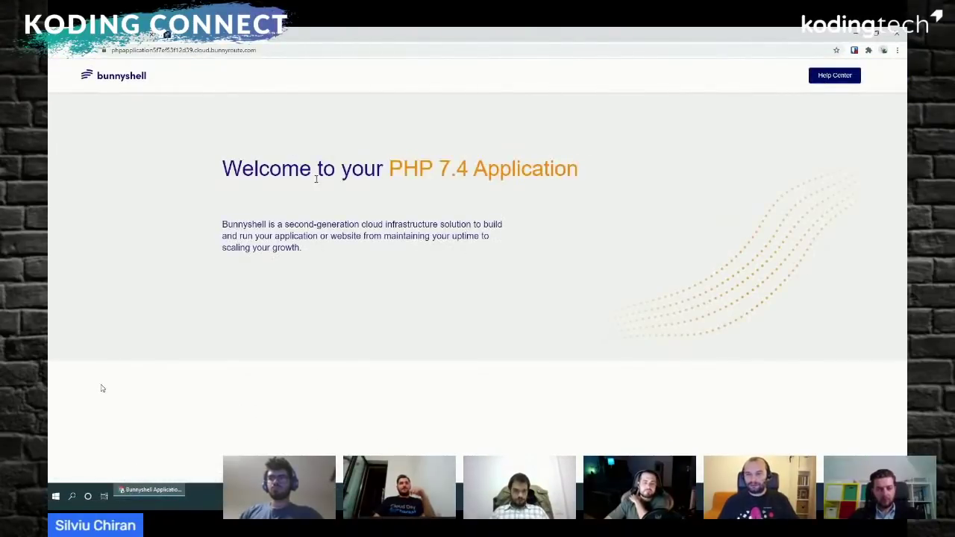
click(104, 51)
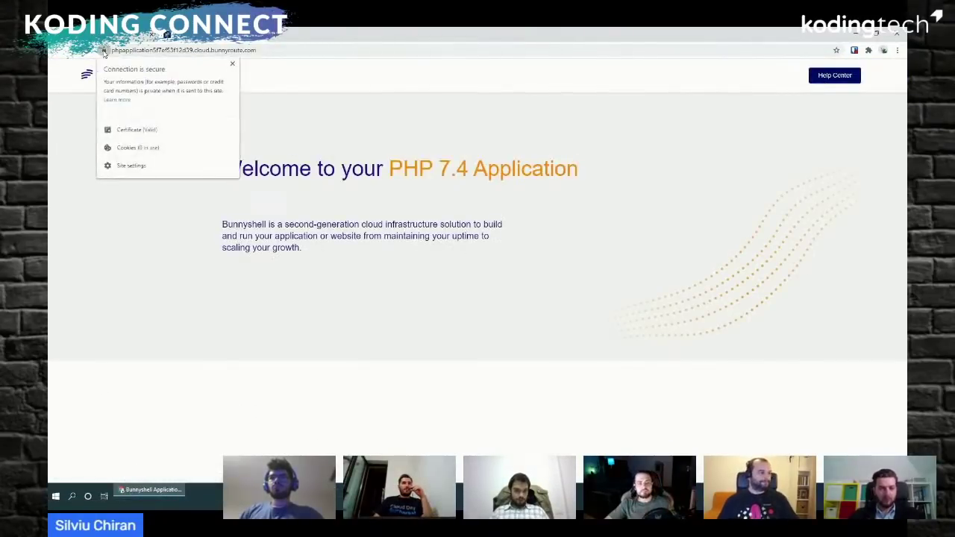
click(138, 131)
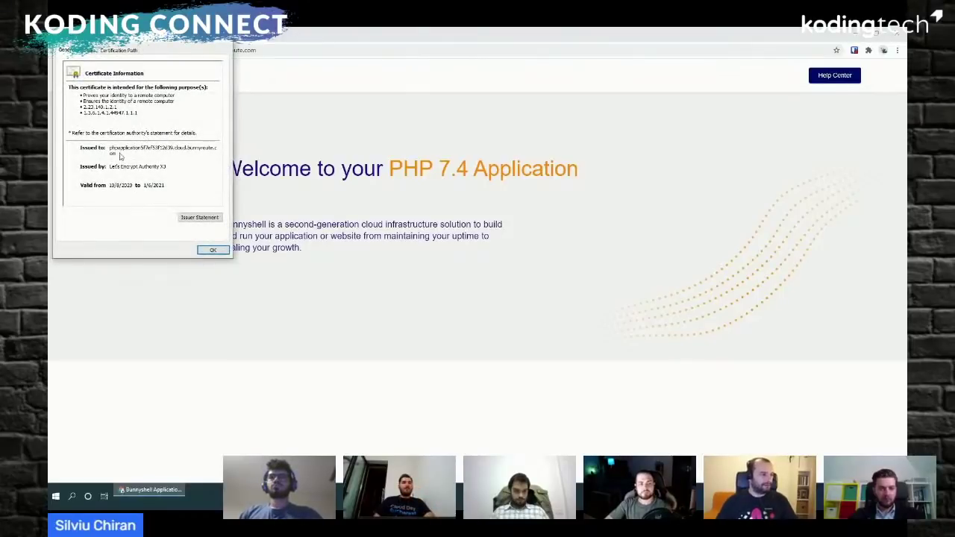
click(227, 42)
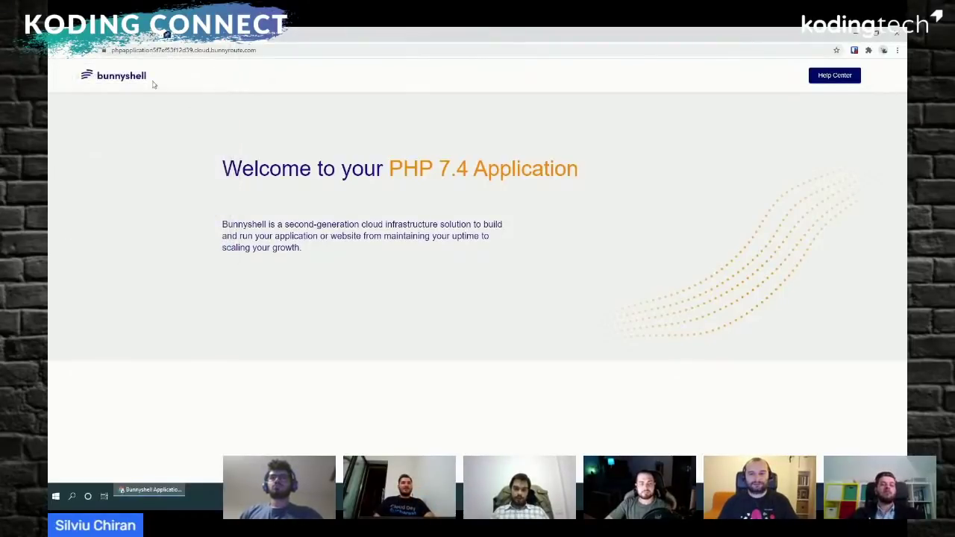
key(ctrl+w)
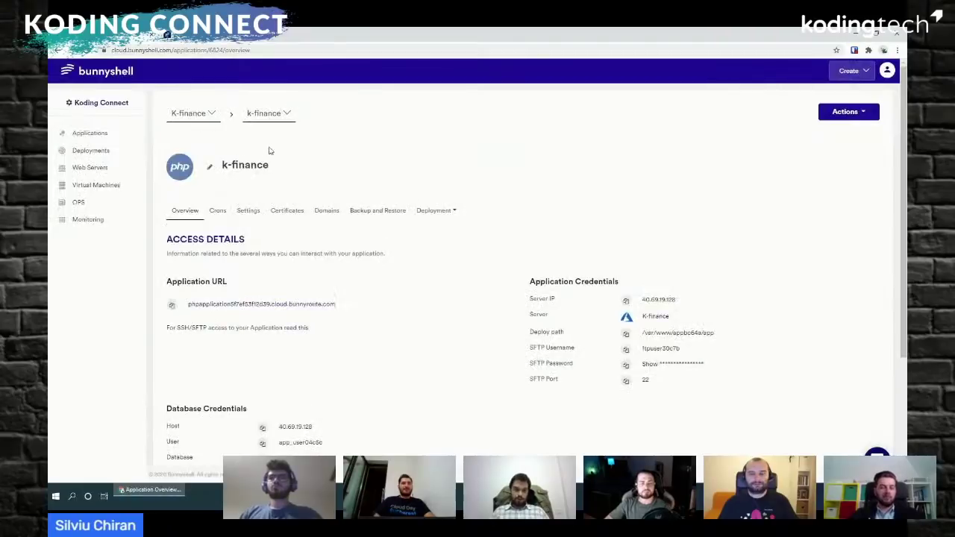
Enable Git deployment for the k-finance application with K-finance as the repository, and save the deployment settings
click(434, 210)
click(433, 237)
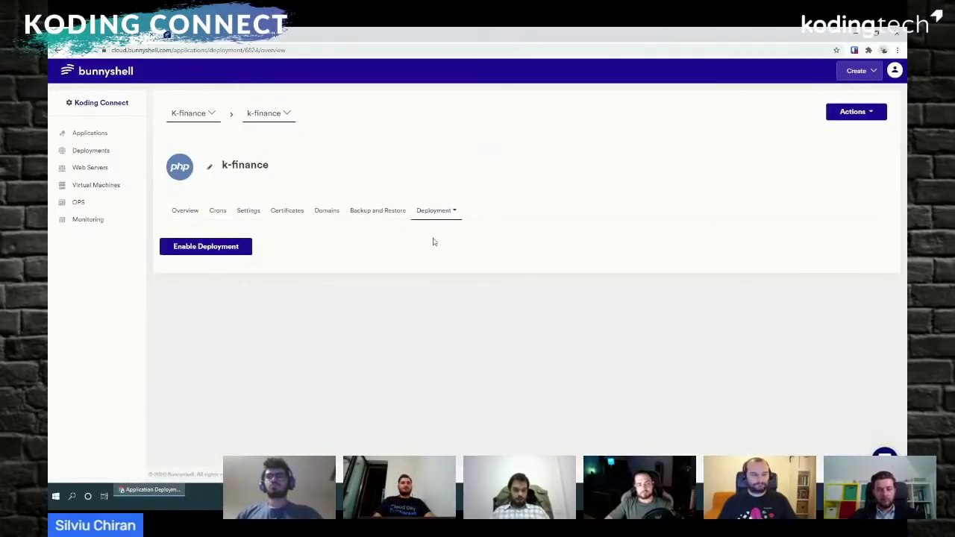
click(234, 248)
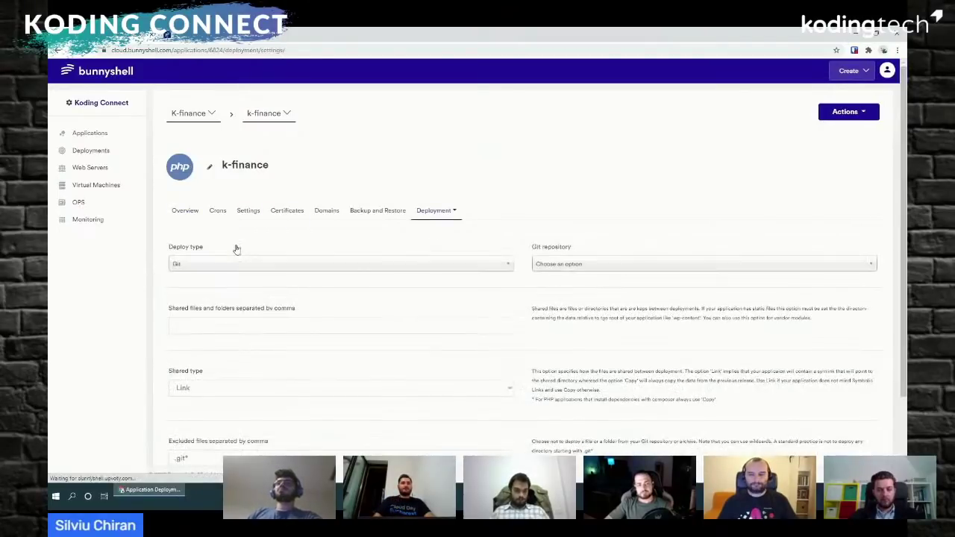
click(552, 266)
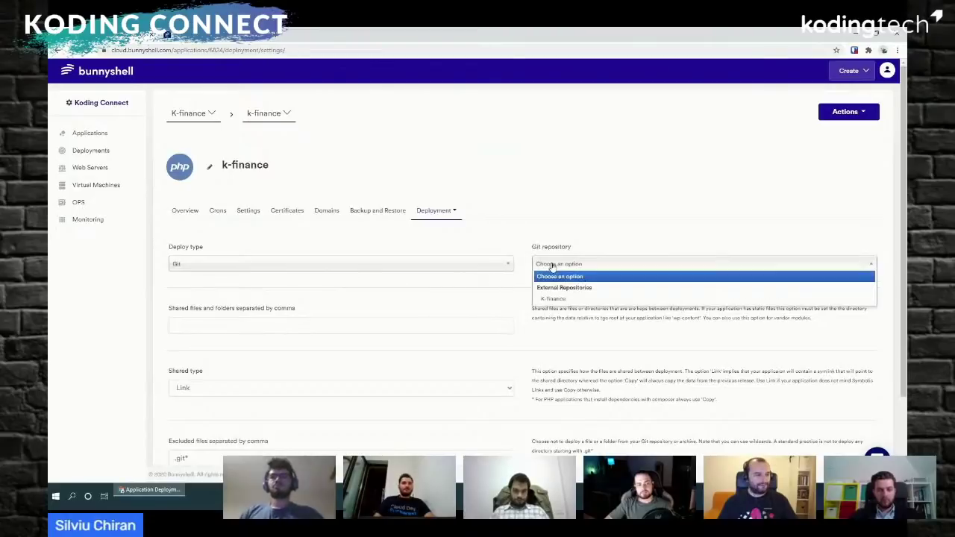
click(553, 299)
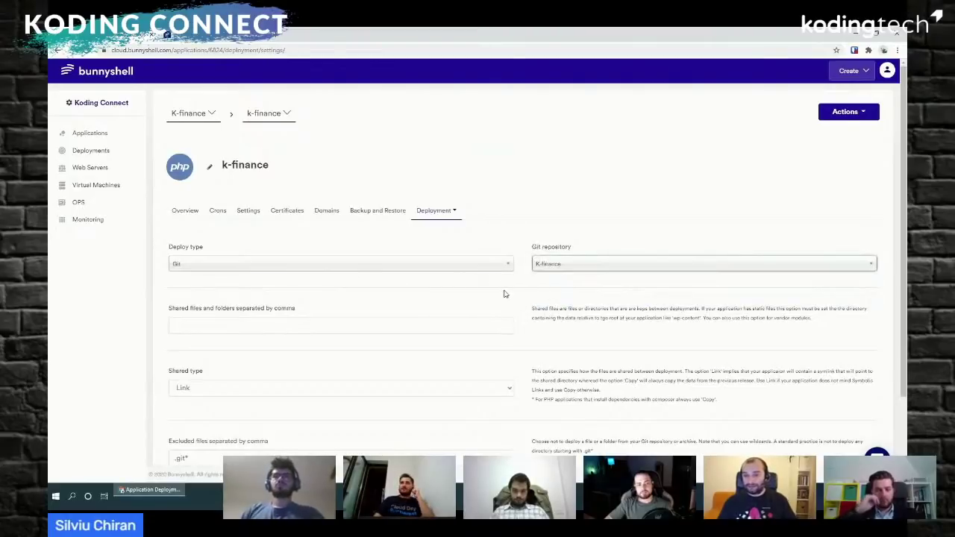
scroll(503, 292, down, 1)
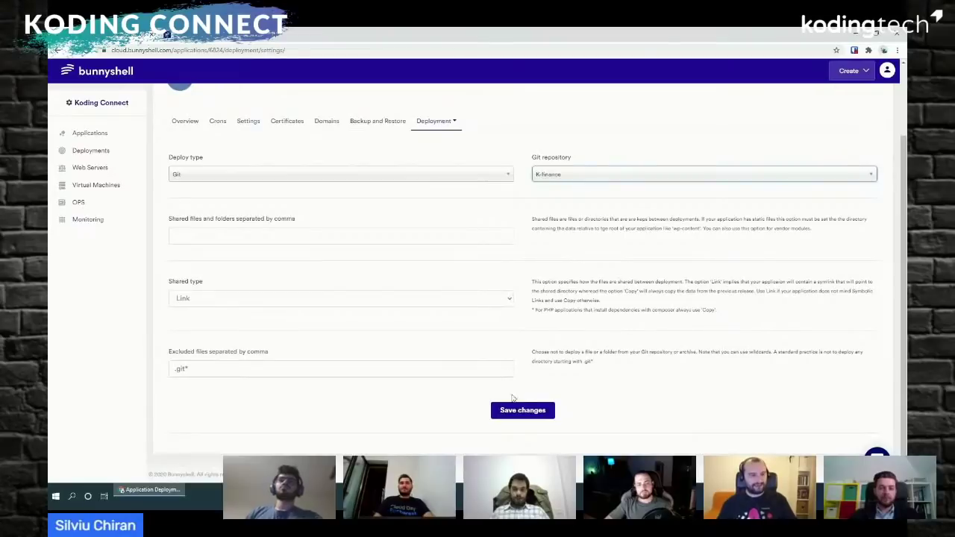
click(512, 411)
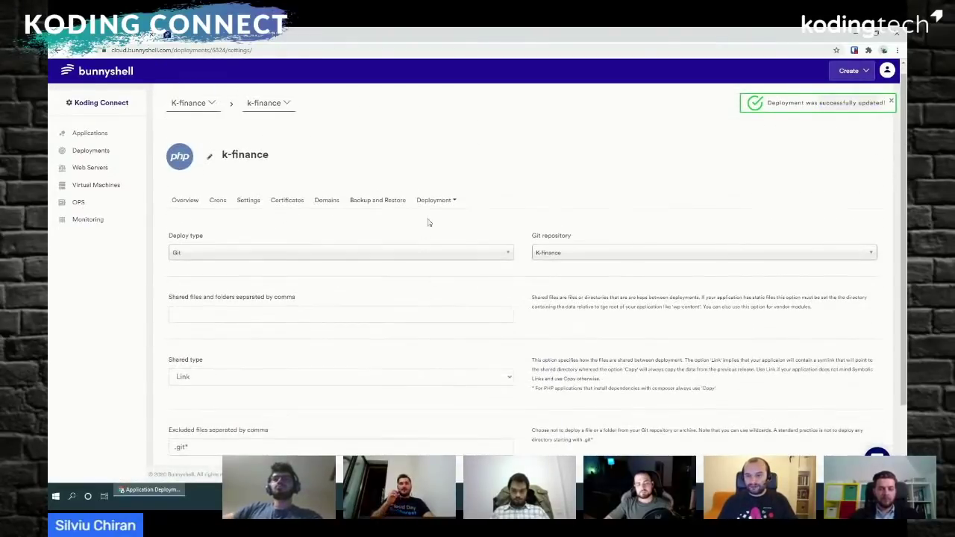
Deploy the master branch of the k-finance application from its Git repository
click(431, 211)
click(430, 222)
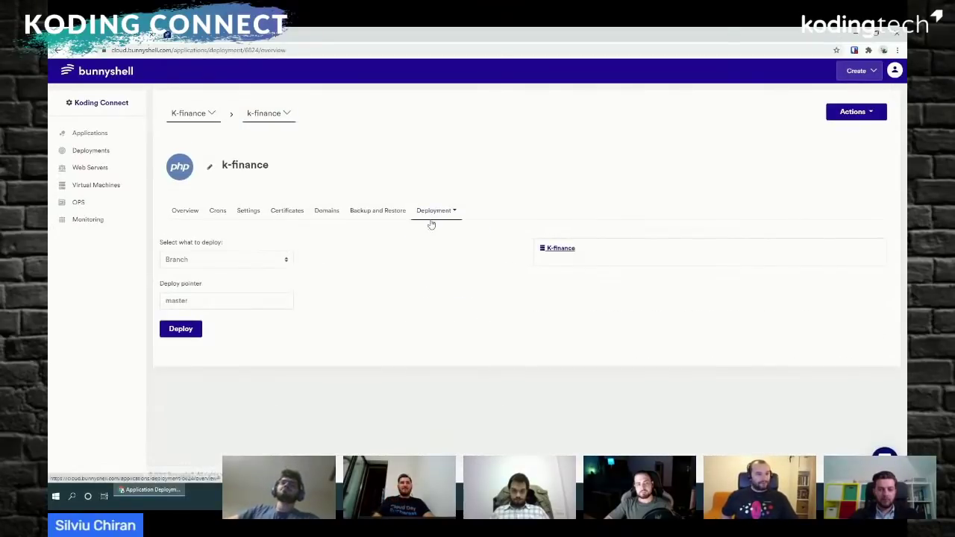
click(191, 332)
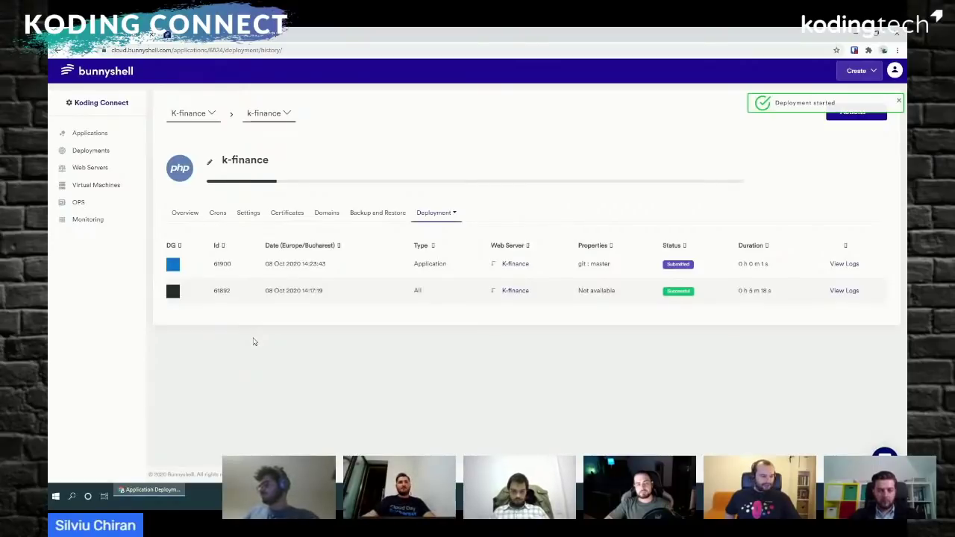
right_click(253, 342)
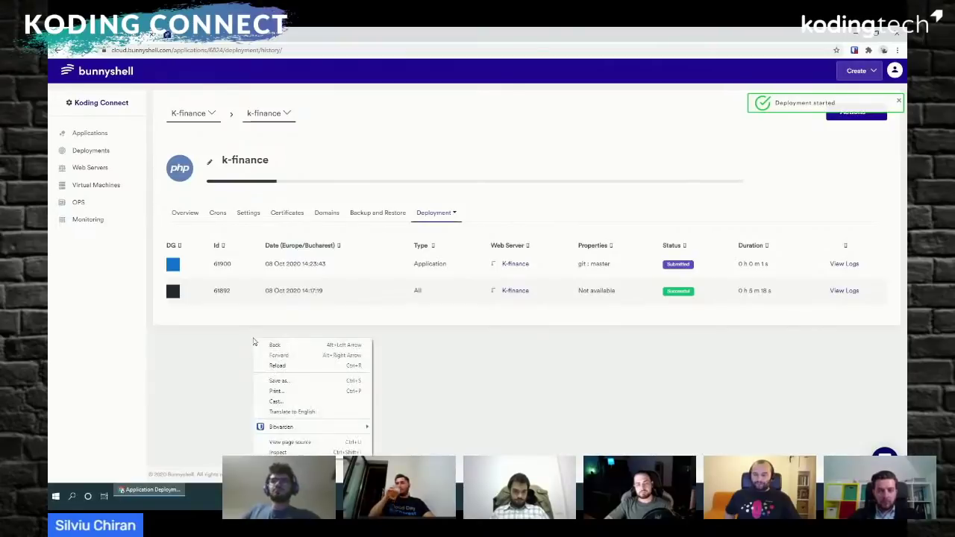
key(Escape)
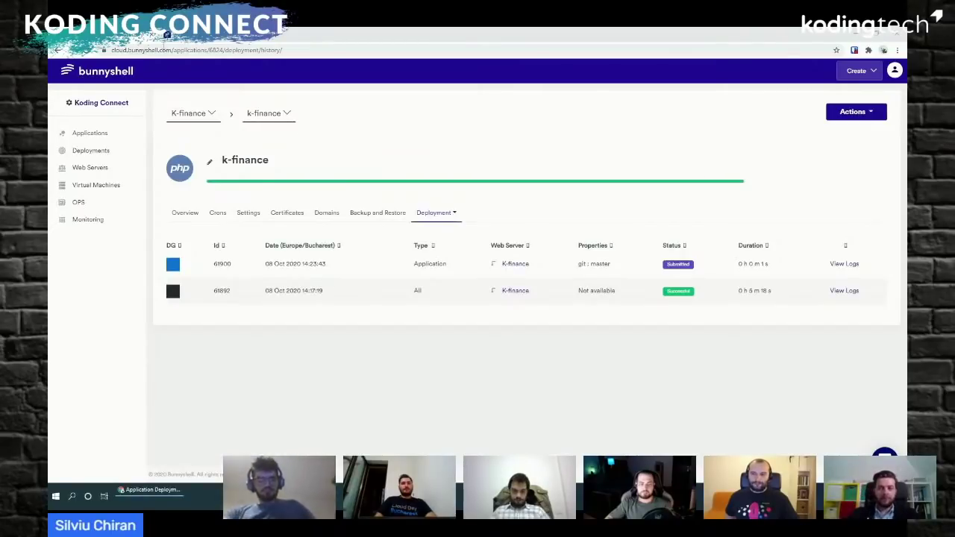
Copy the application URL from the k-finance application's overview
click(186, 213)
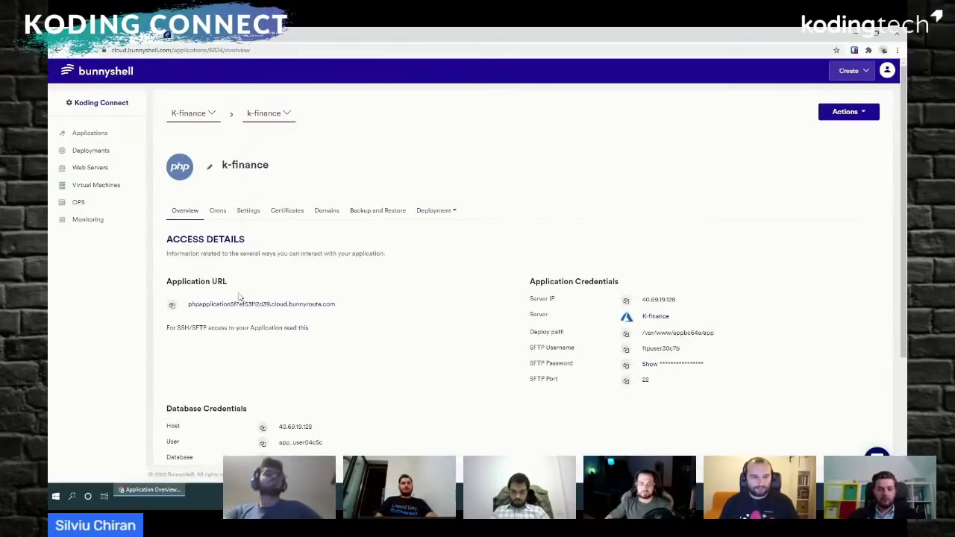
drag(339, 307, 189, 305)
right_click(188, 308)
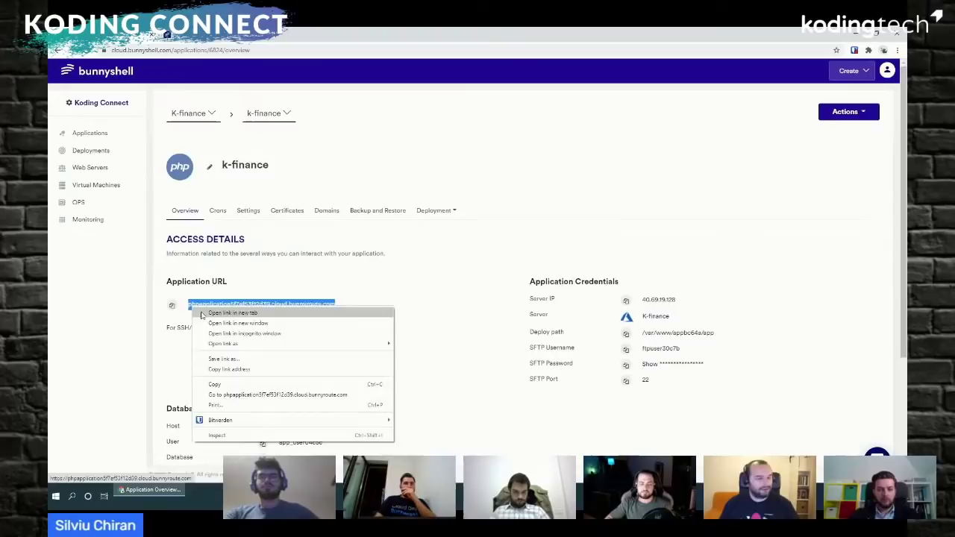
click(218, 384)
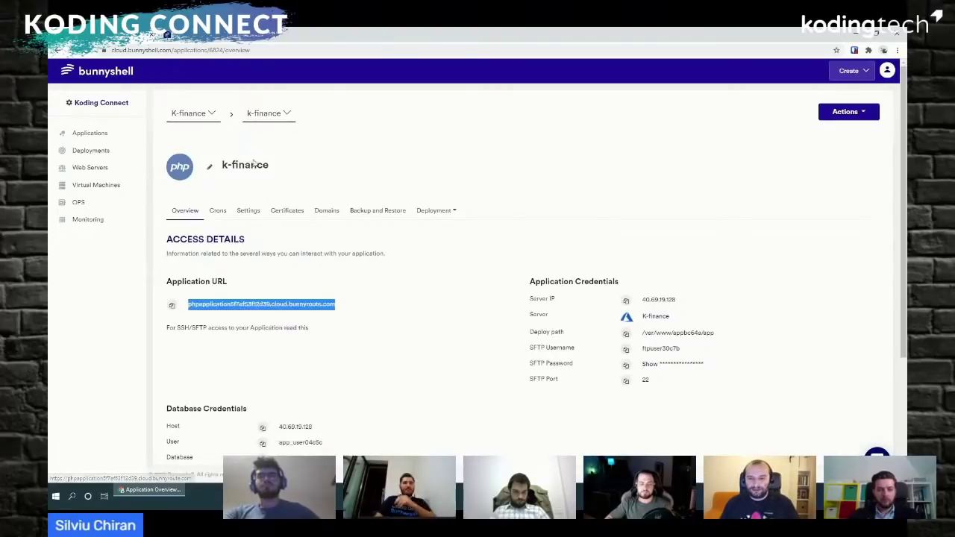
In the blank browser page, load the copied application URL with the path /stock/aapl to test the deployed service
click(280, 35)
key(ctrl+v)
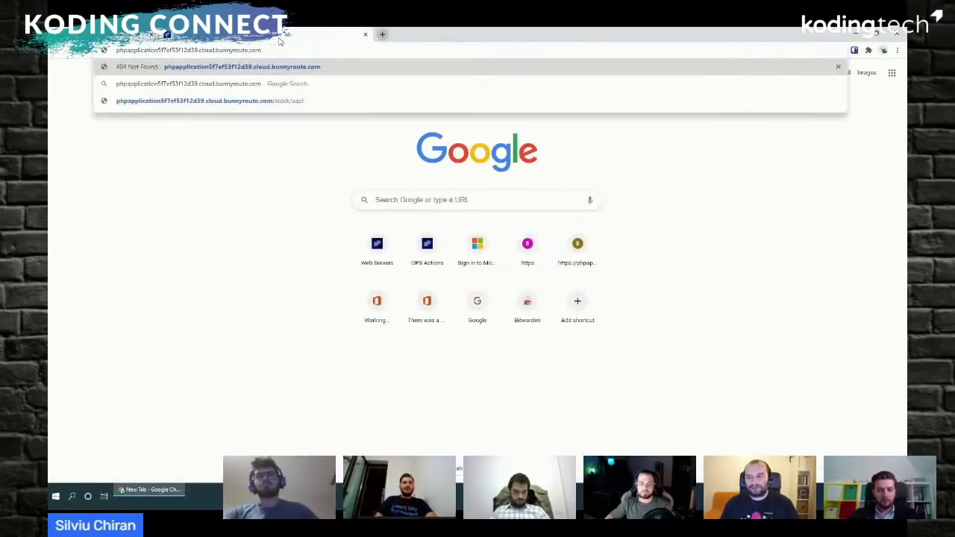
text(/s)
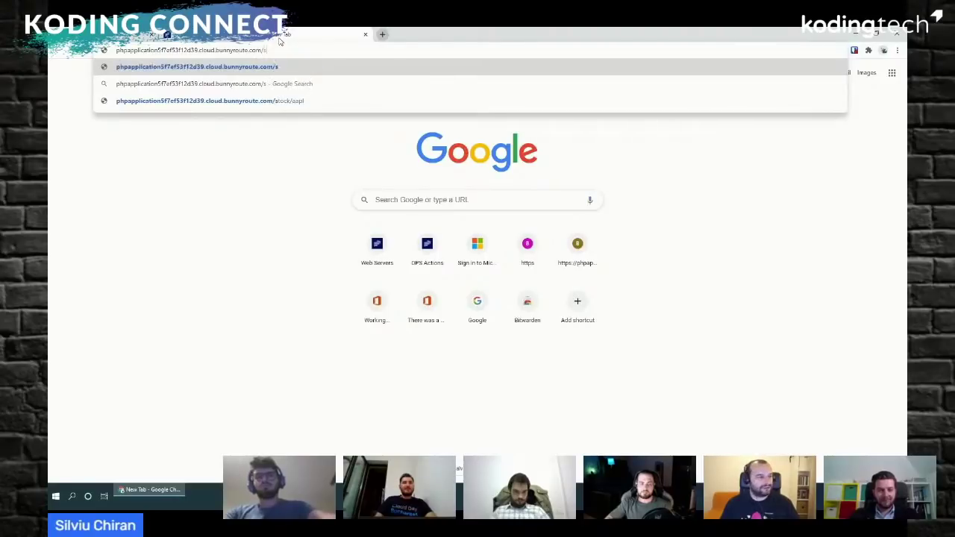
text(tock/a)
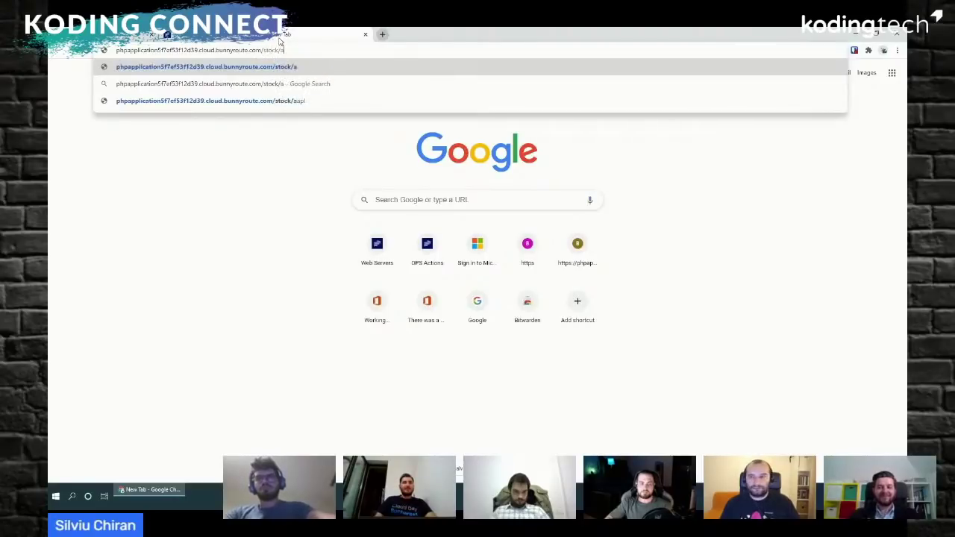
text(apl)
key(Return)
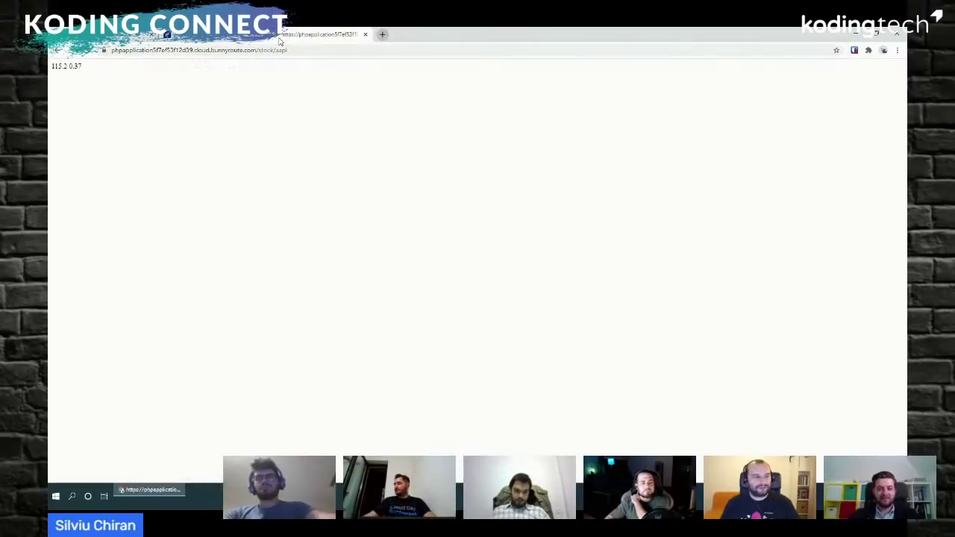
Replace the stock symbol in the page address with msft and load the resulting page
click(284, 53)
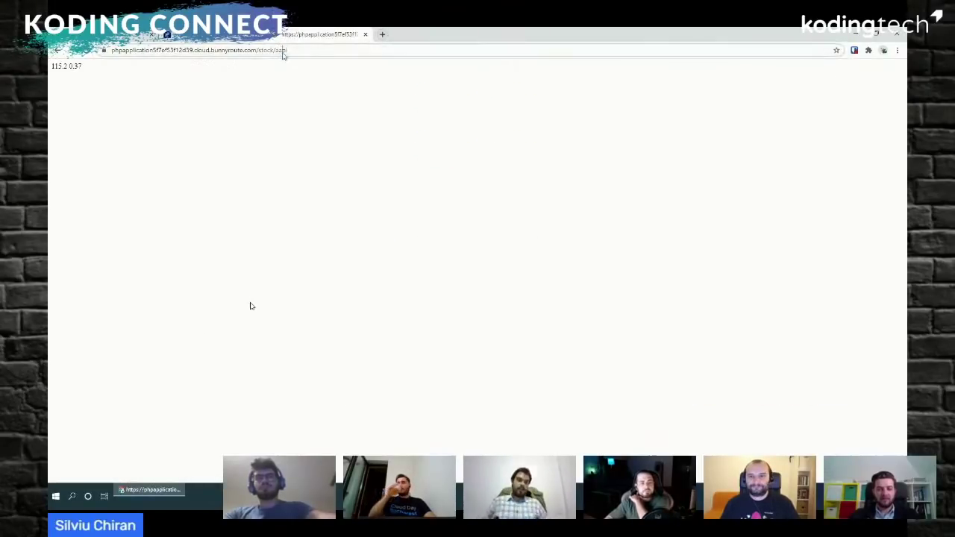
key(End)
key(ctrl+shift+Left)
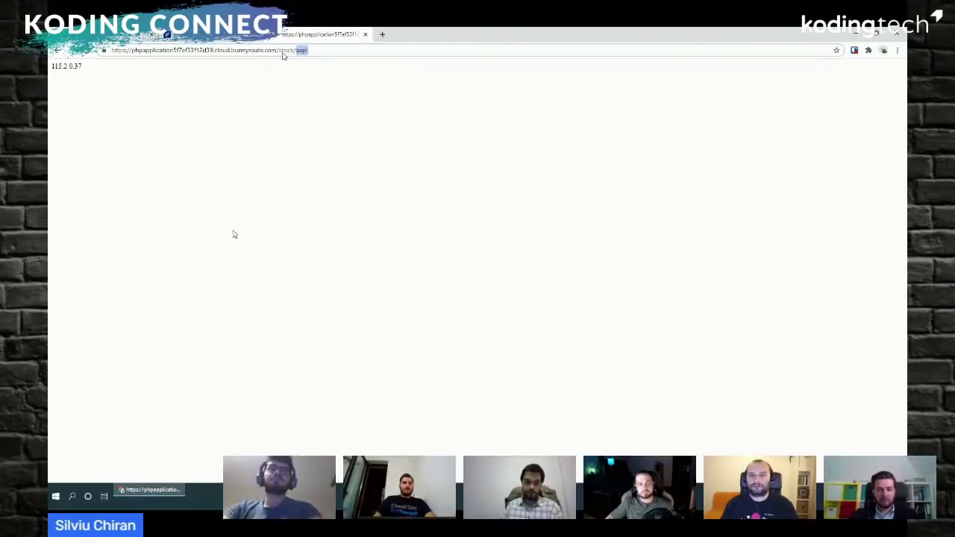
mouse_move(254, 523)
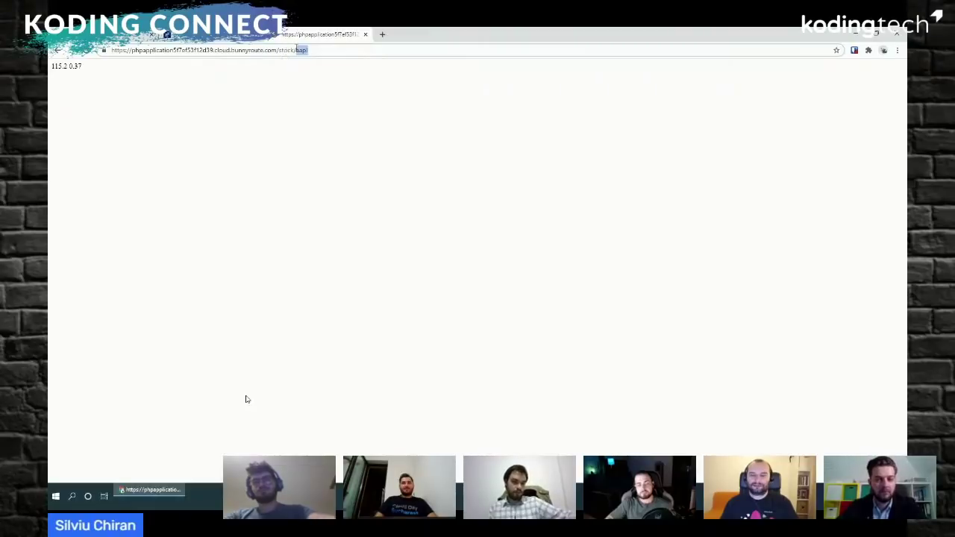
text(msft)
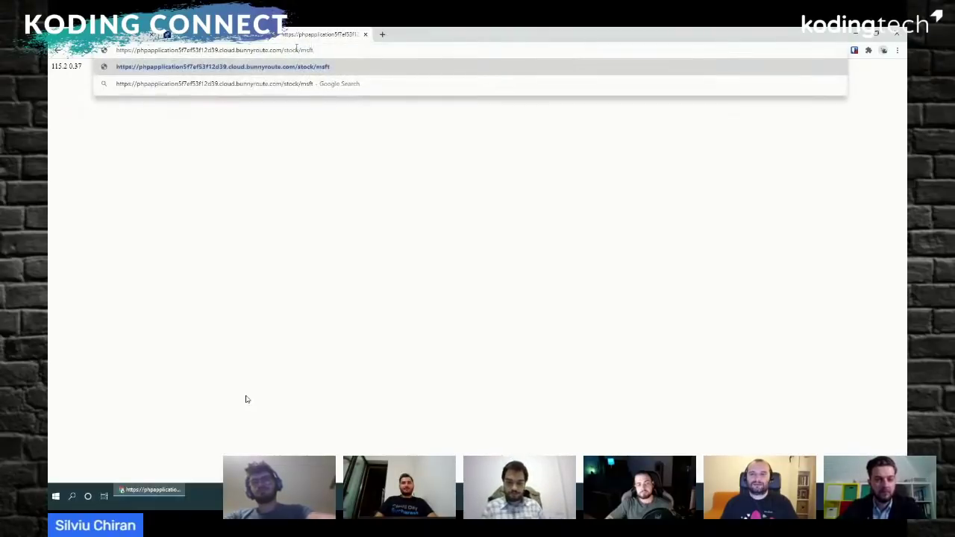
key(Return)
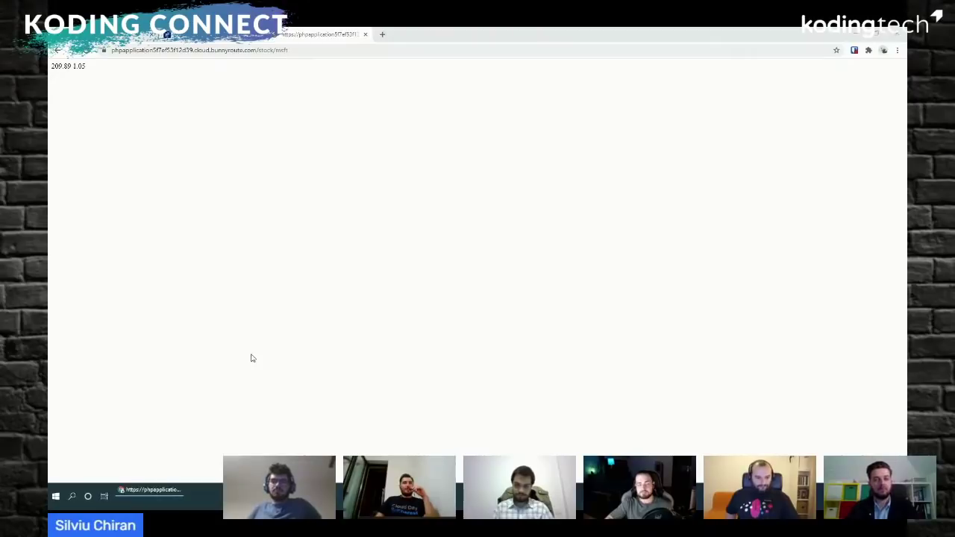
Query the deployed service for the tsla stock symbol, and exit the full-screen view
double_click(290, 50)
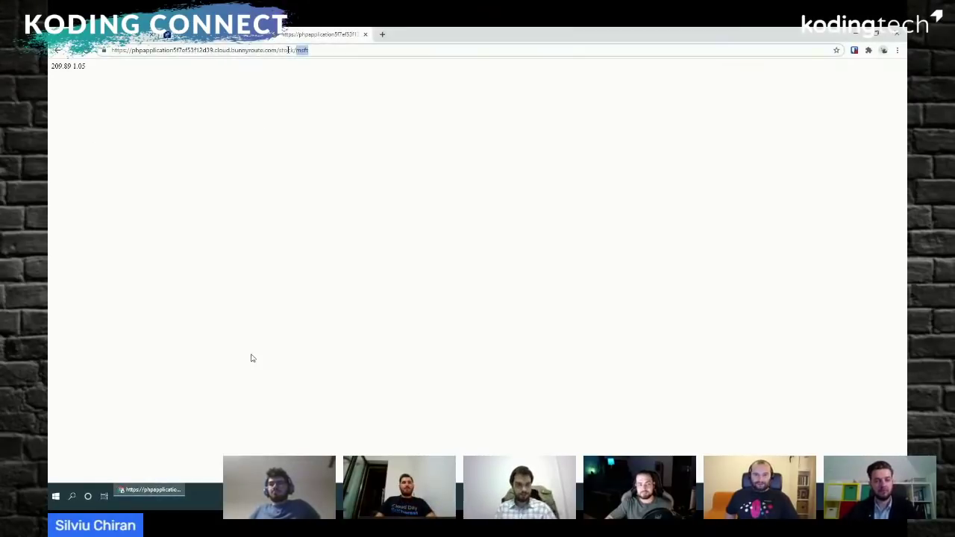
text(tsla)
key(Return)
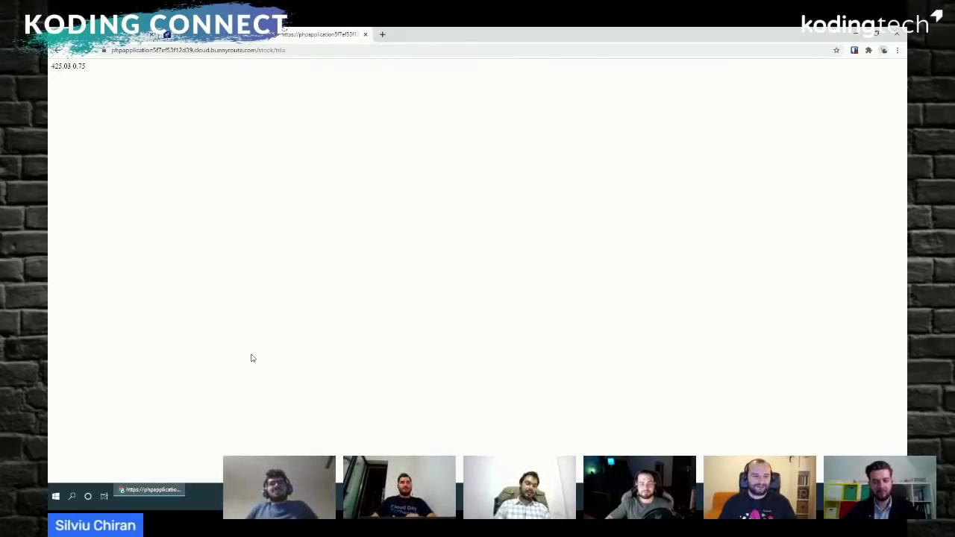
key(Escape)
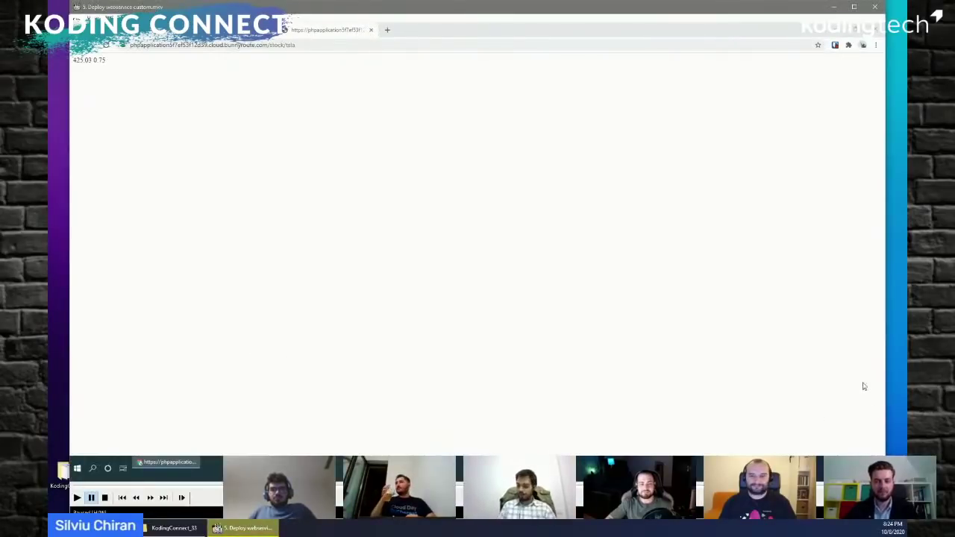